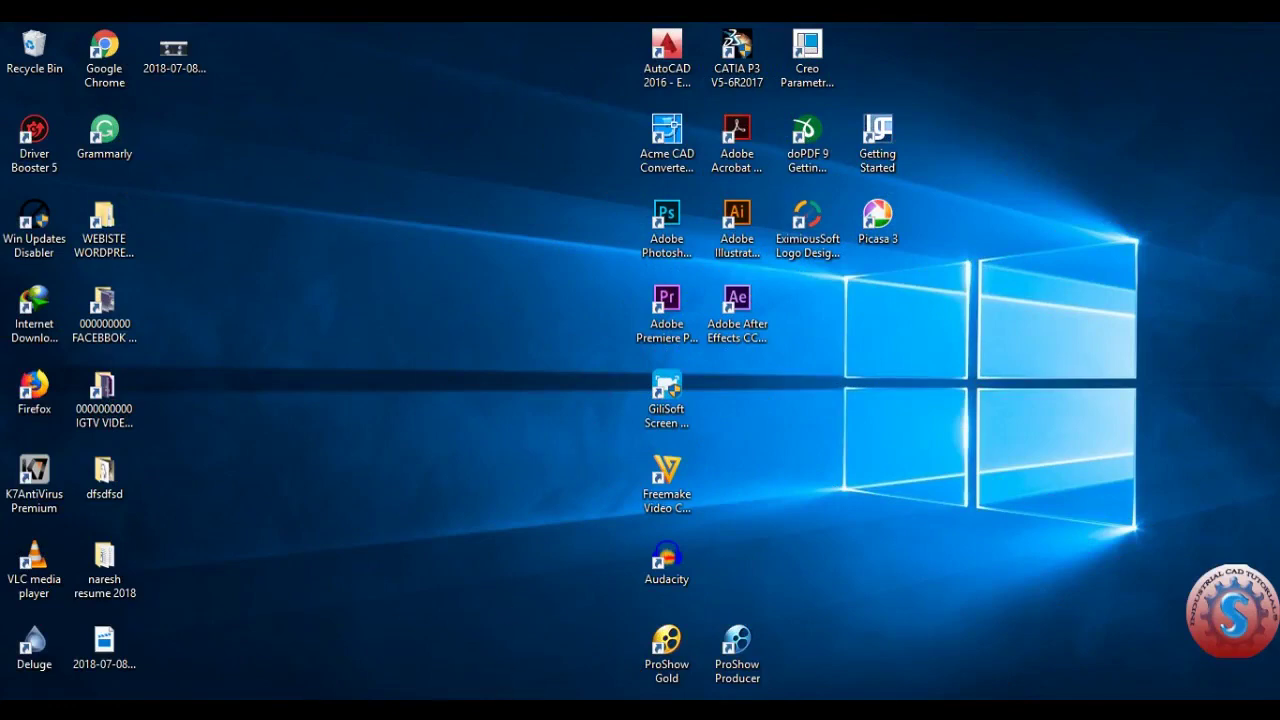
Restore the AutoCAD 2016 window showing GENERAL CONE 2D.dwg from the taskbar
click(482, 710)
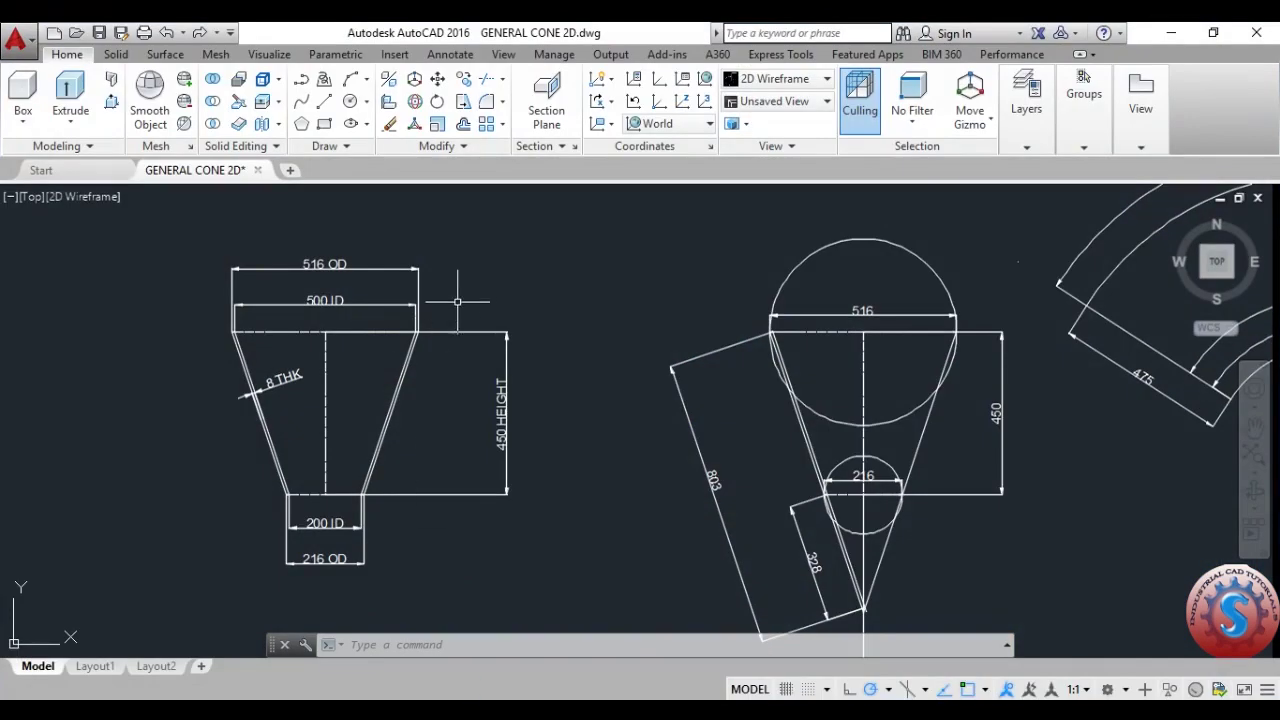
scroll(448, 316, down, 2)
scroll(400, 312, up, 2)
scroll(677, 414, down, 3)
scroll(457, 429, up, 3)
scroll(630, 443, down, 4)
scroll(650, 432, up, 5)
scroll(641, 440, down, 2)
middle_drag(641, 440, 808, 457)
scroll(600, 450, down, 3)
scroll(594, 443, up, 5)
scroll(570, 465, down, 3)
scroll(530, 445, up, 2)
scroll(544, 441, down, 1)
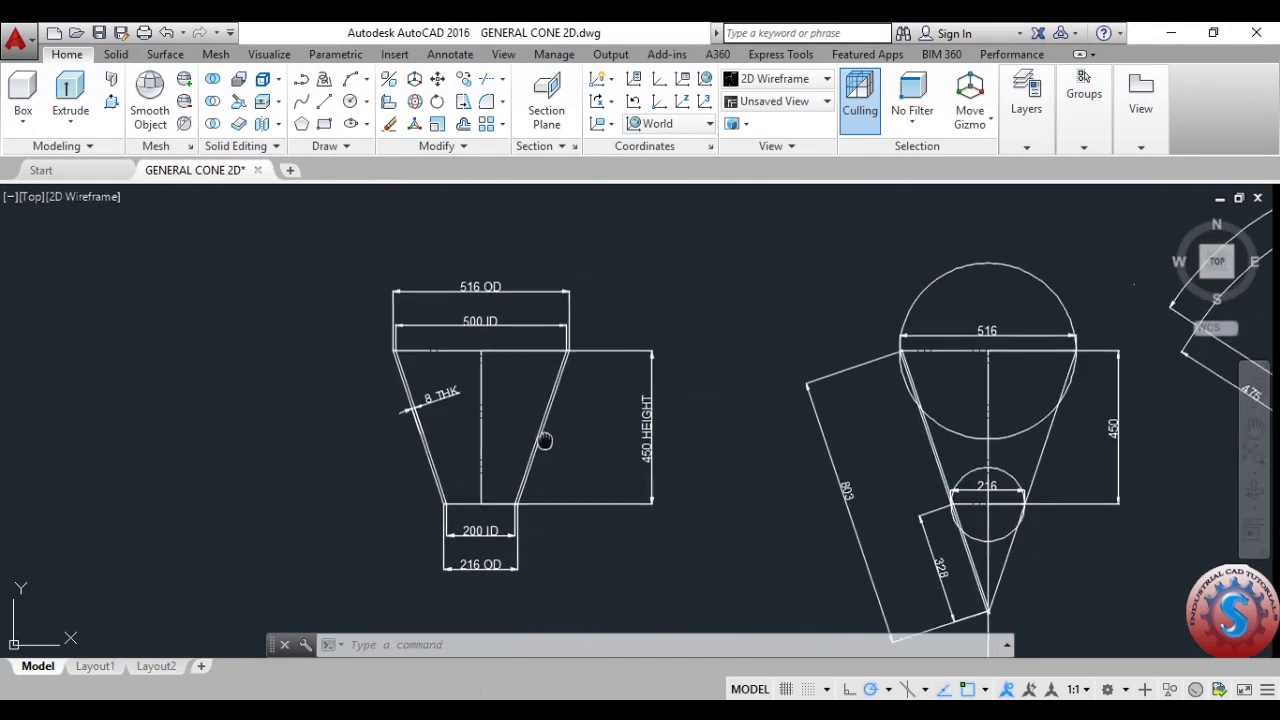
scroll(544, 438, up, 3)
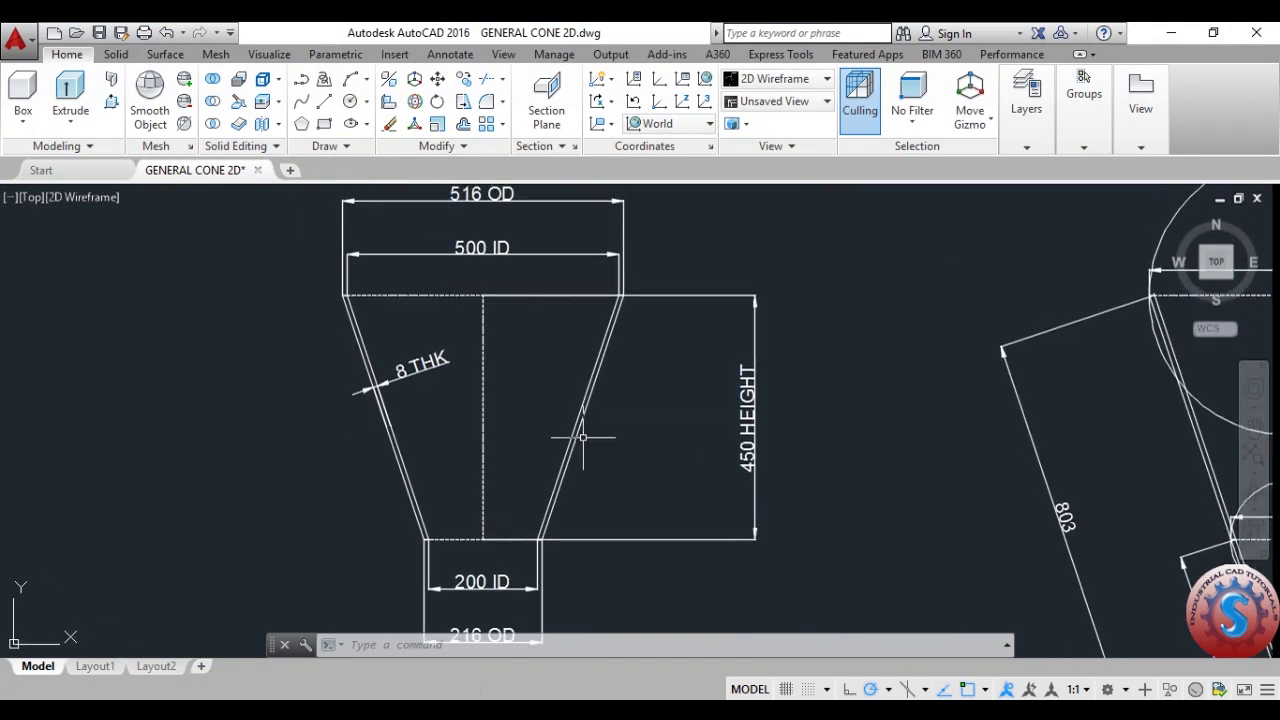
scroll(582, 437, down, 2)
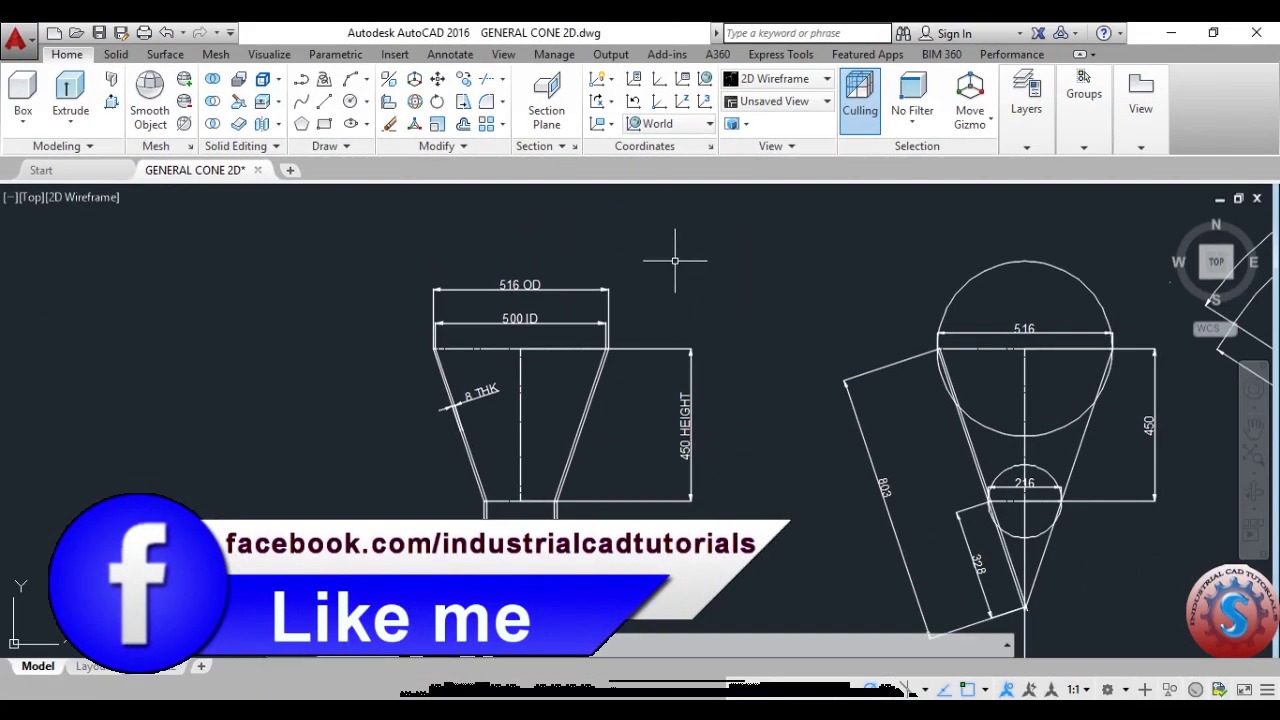
Minimize the cone drawing and start a new AutoCAD 2016 session from the desktop shortcut
click(1173, 36)
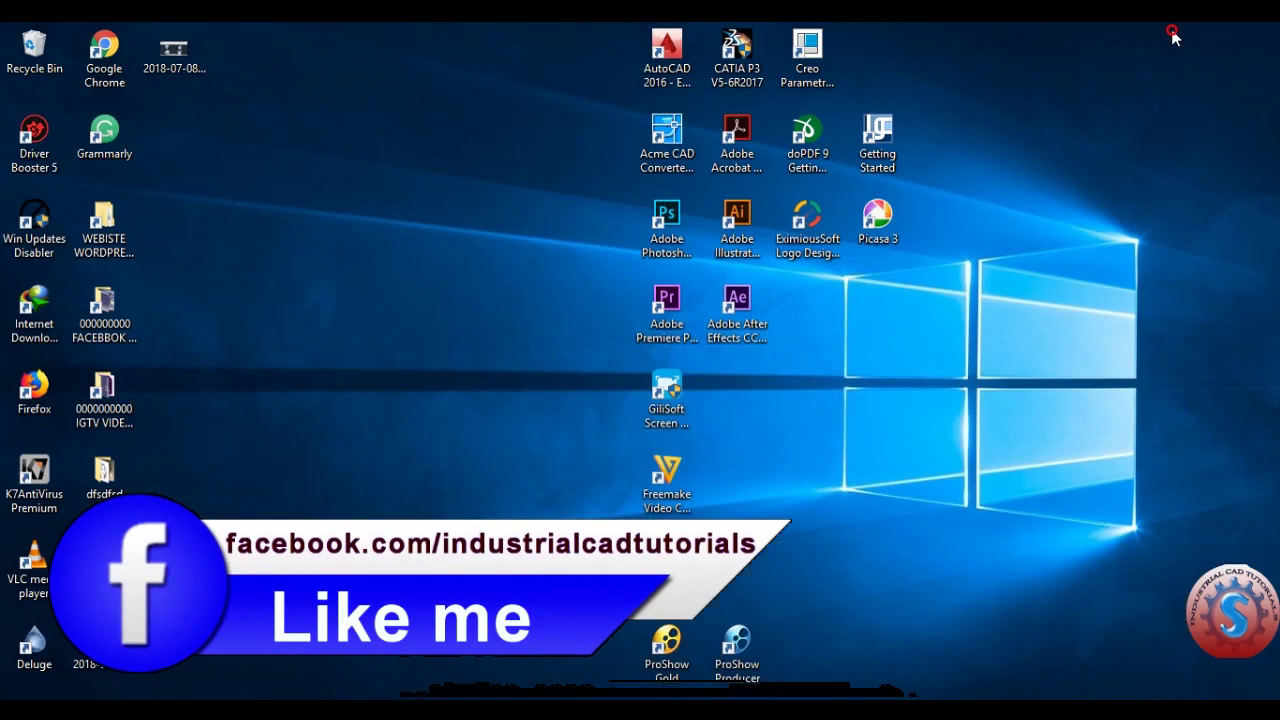
right_click(394, 210)
double_click(667, 55)
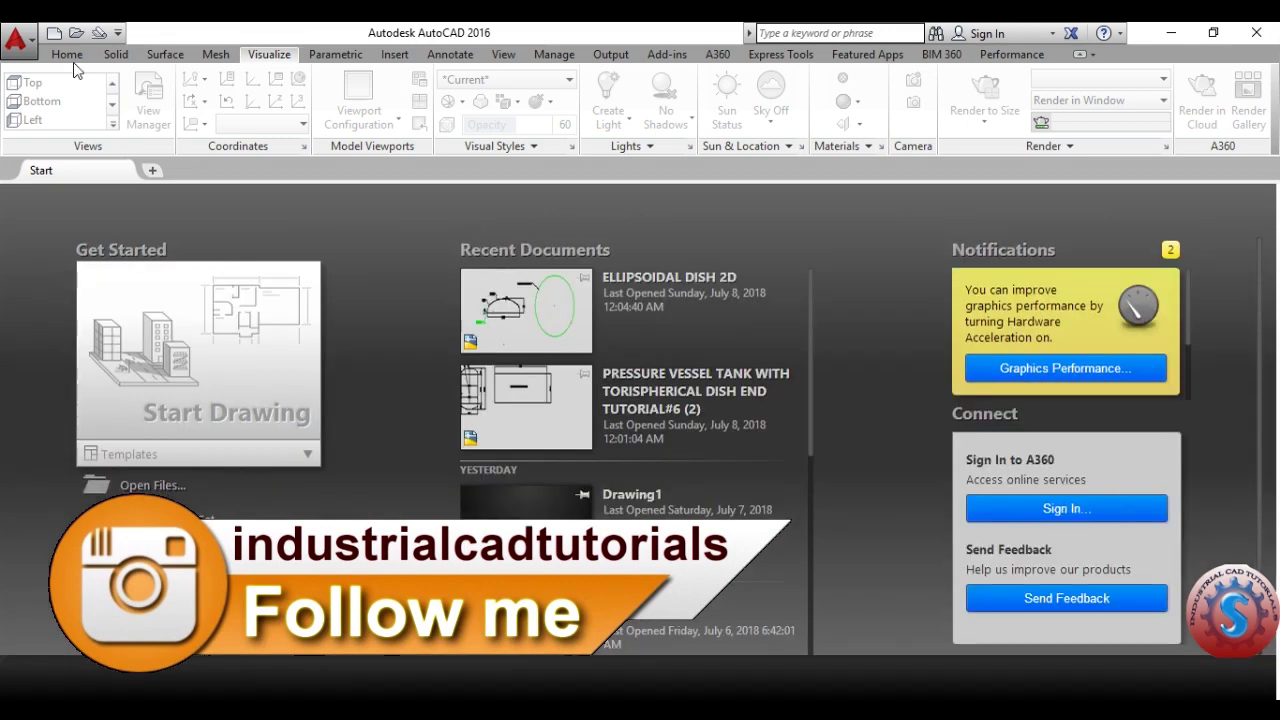
Create Drawing1 using the 'Open with no Template - Metric' option
click(16, 38)
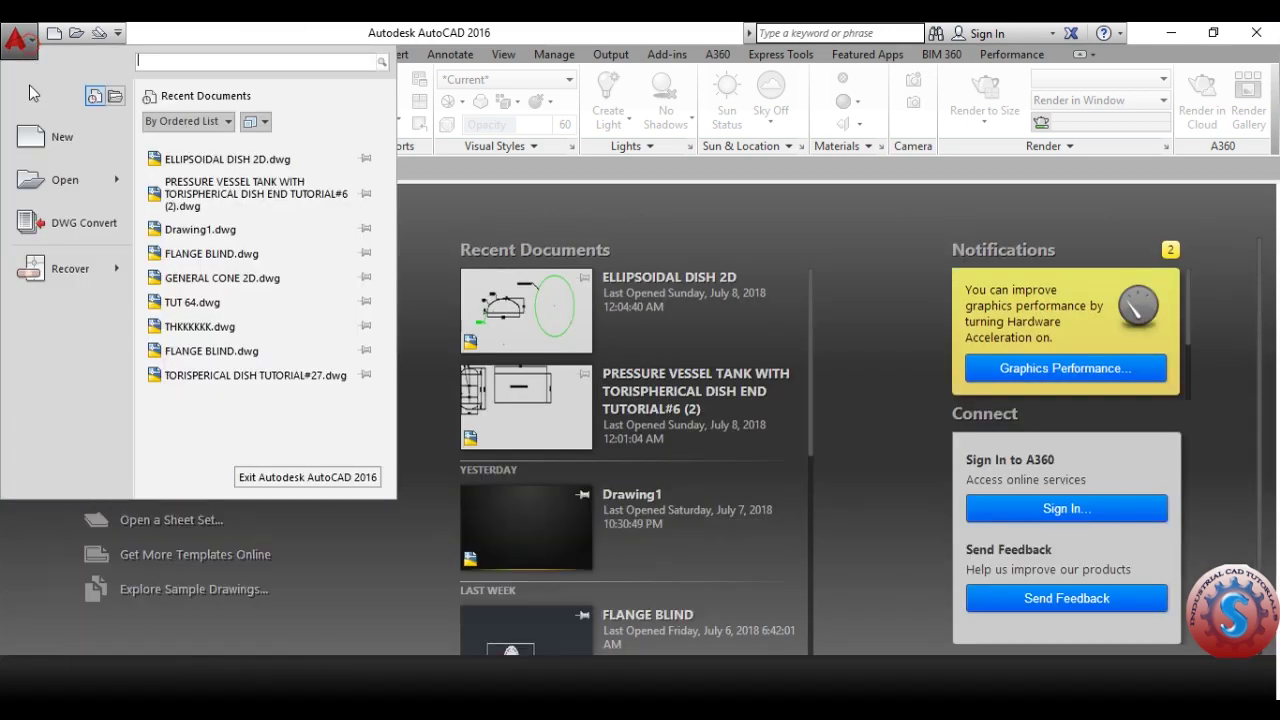
click(63, 142)
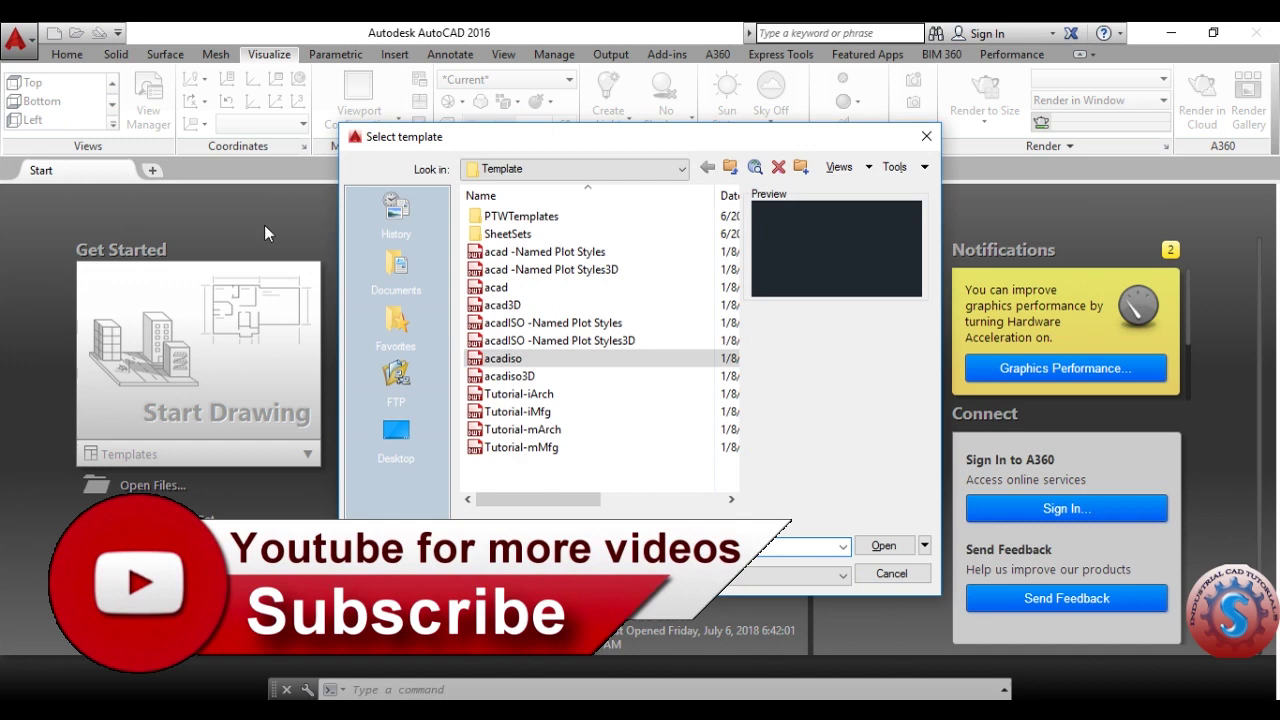
click(497, 288)
click(926, 547)
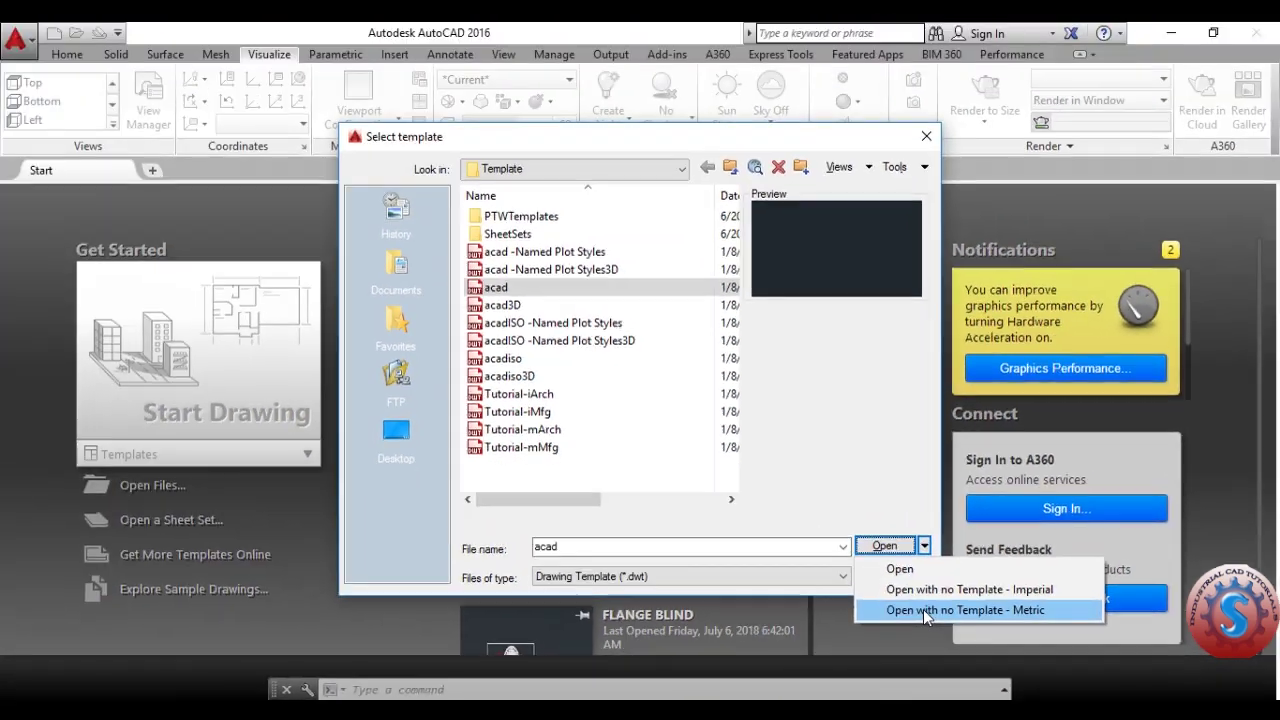
click(630, 519)
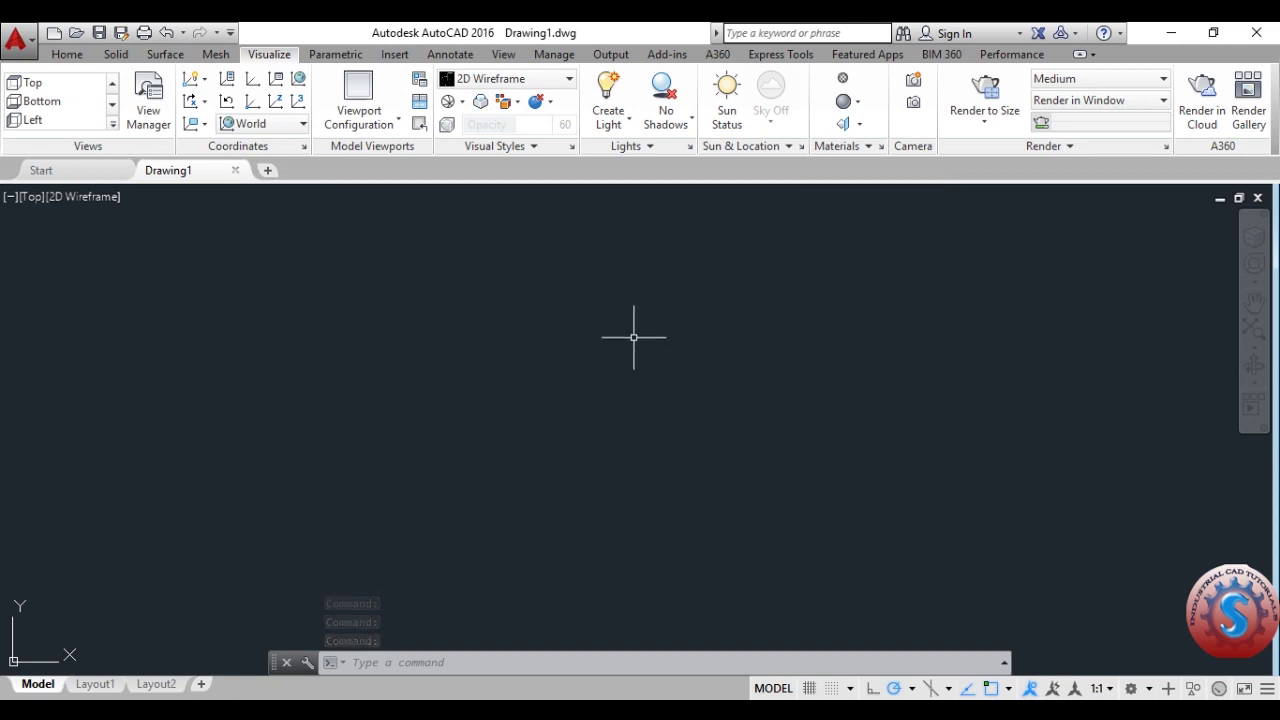
Switch to the 3D Modeling workspace and show the Home tab tools
click(1151, 689)
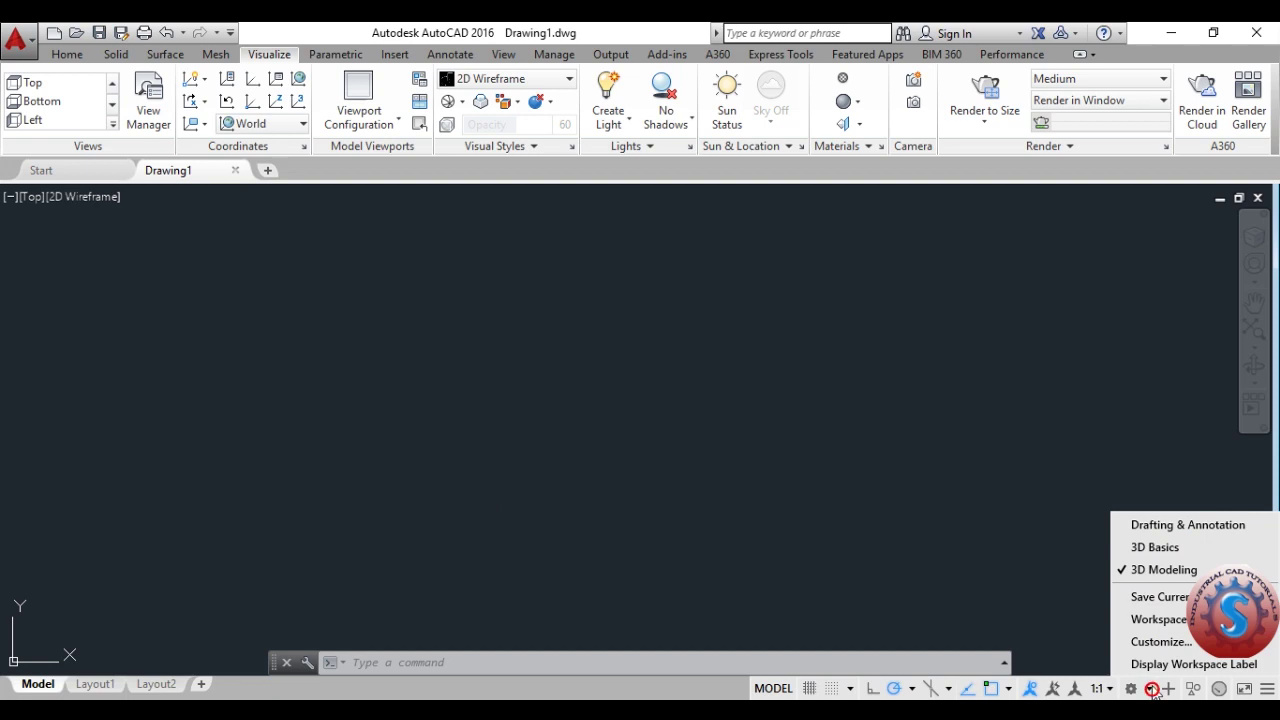
click(1186, 576)
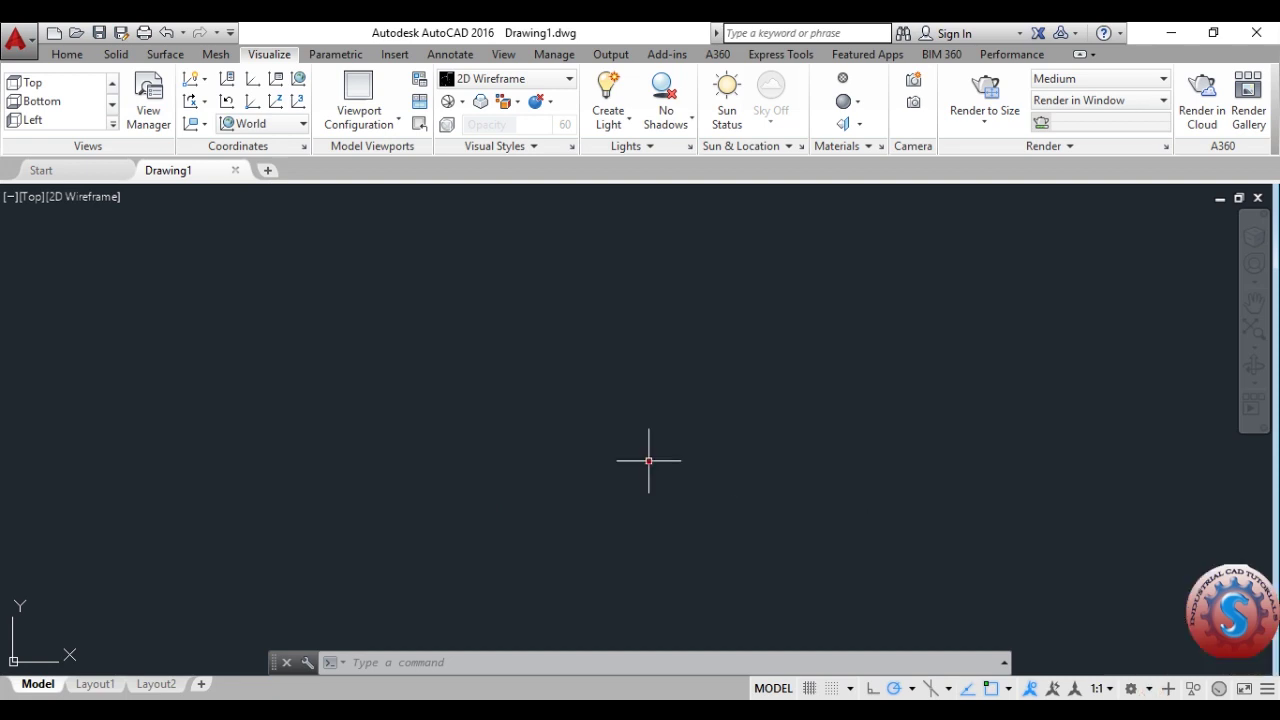
click(77, 57)
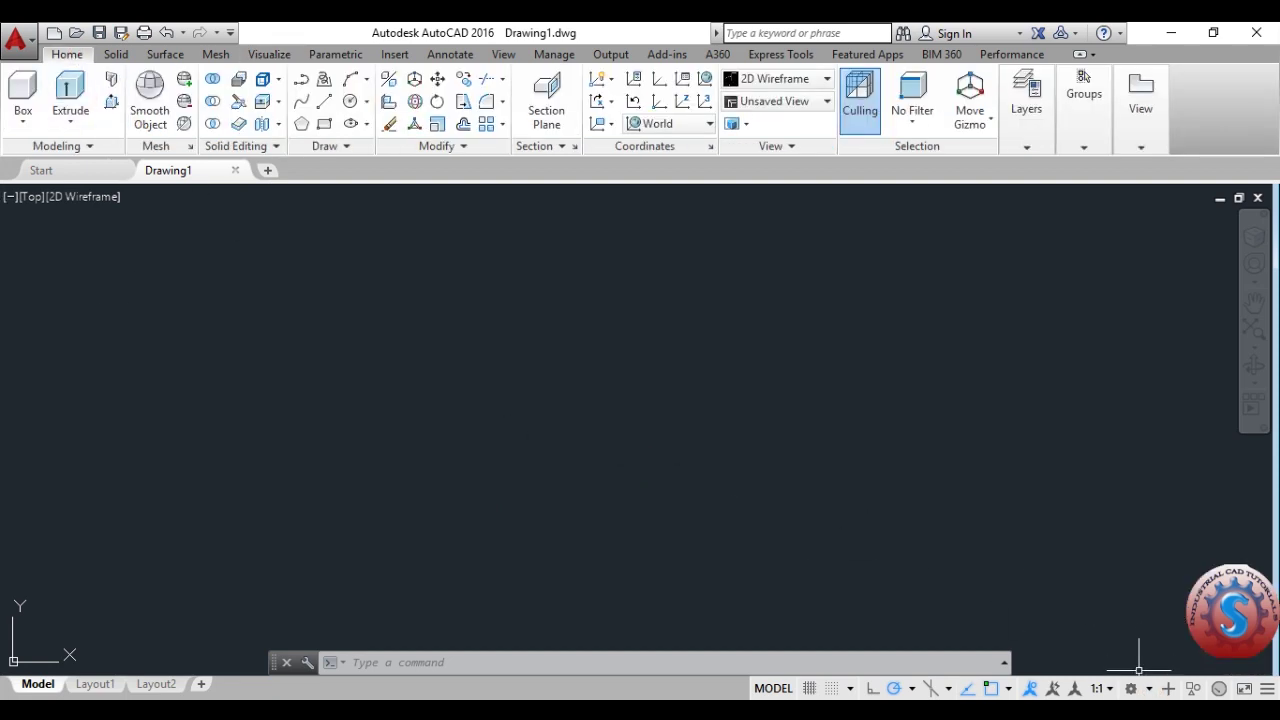
Turn on every 3D object snap mode in Drafting Settings
click(1010, 689)
click(1010, 661)
click(688, 193)
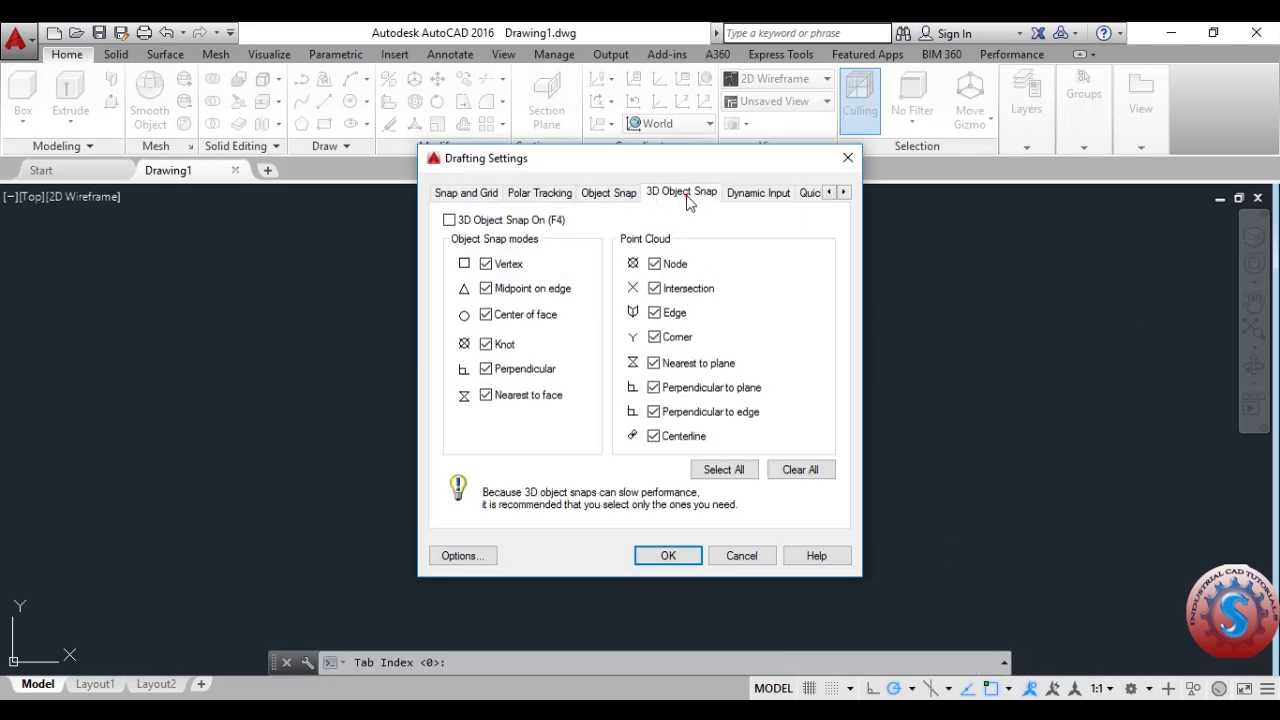
click(607, 192)
click(680, 191)
click(725, 467)
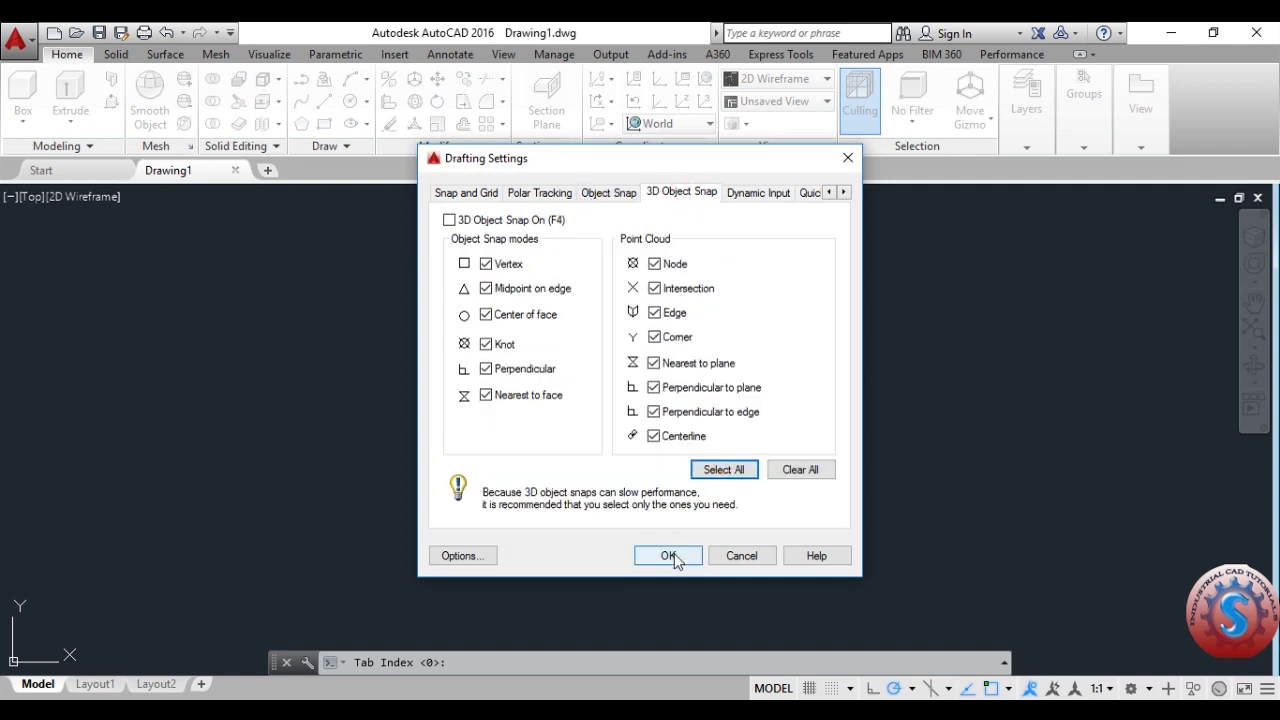
click(671, 556)
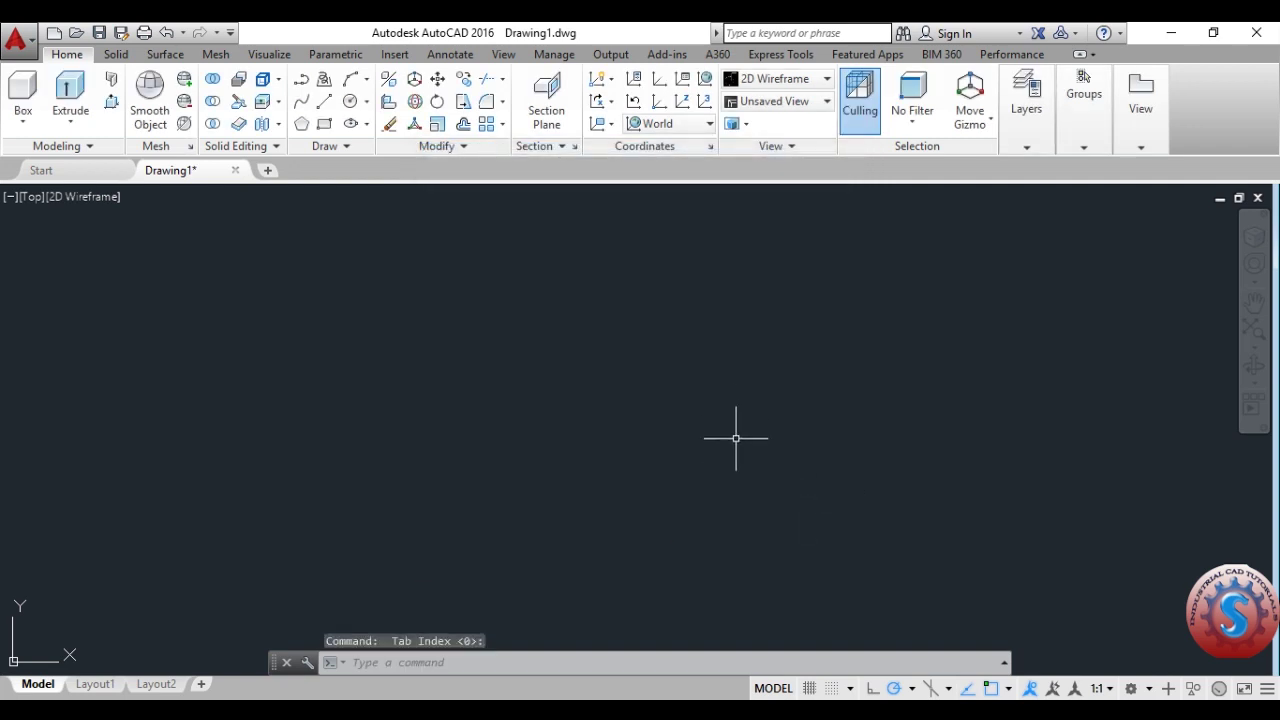
Set the viewport's visual style to Conceptual
click(270, 54)
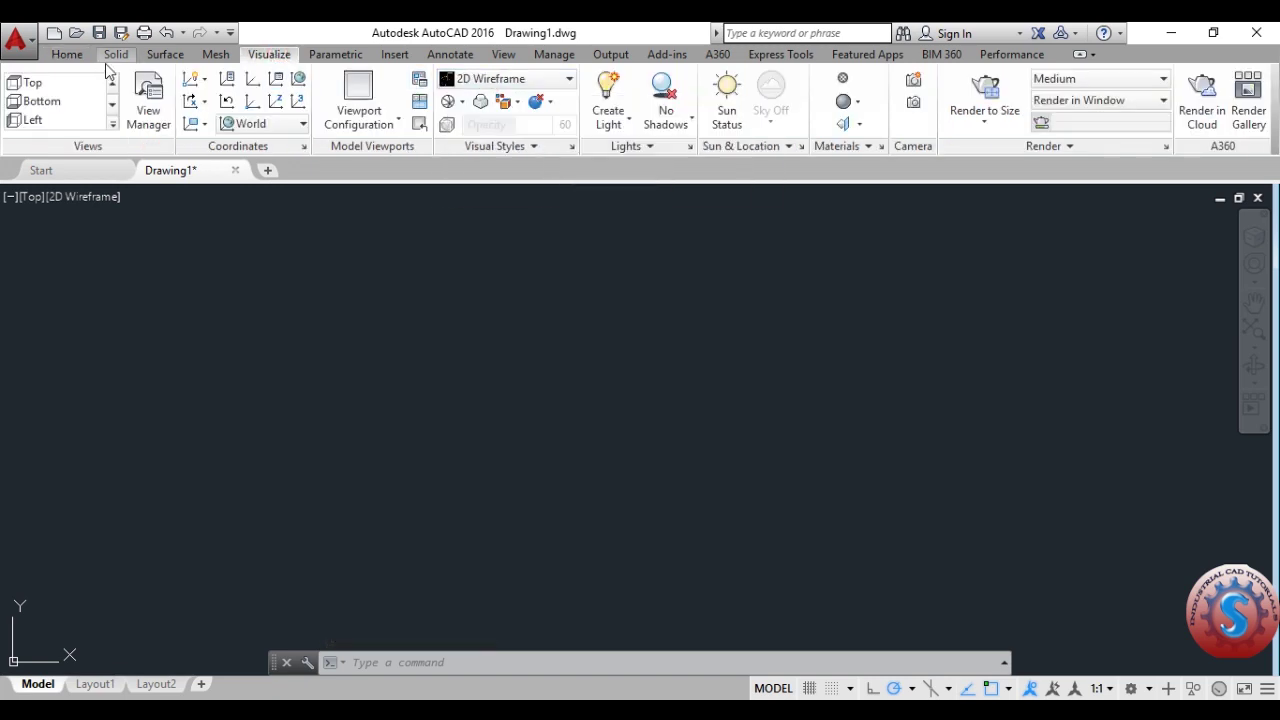
click(70, 57)
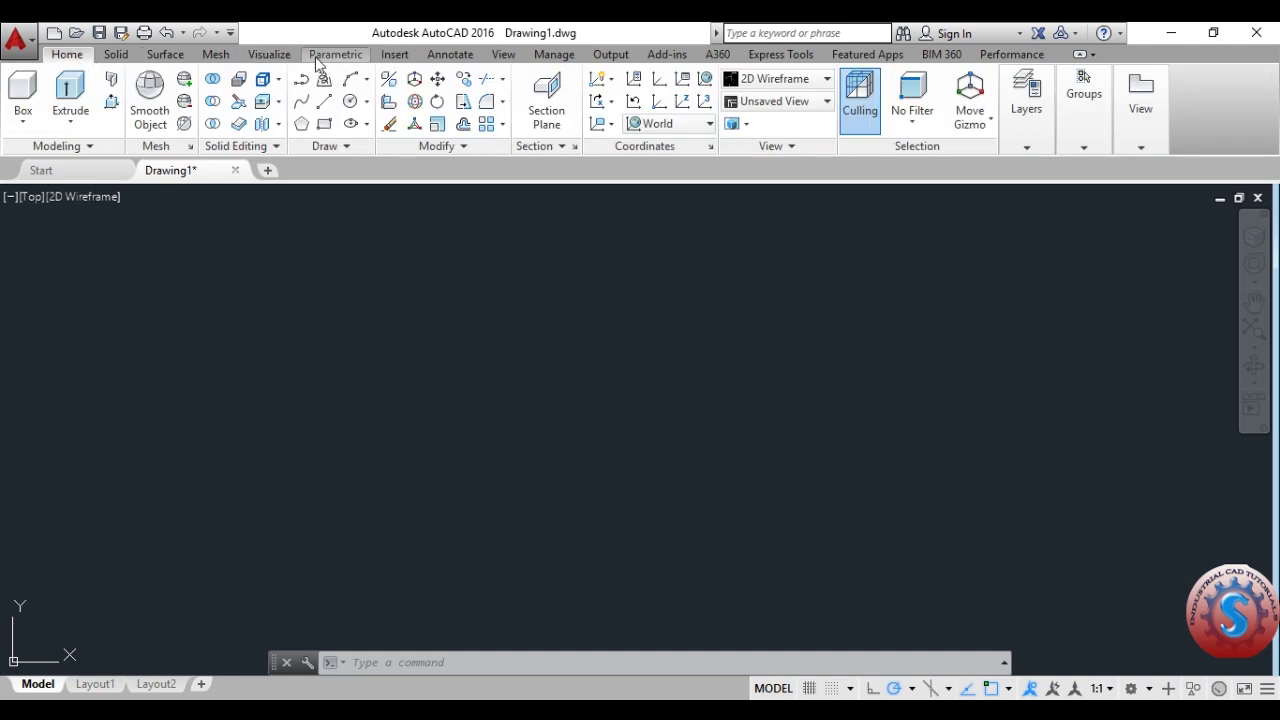
click(276, 54)
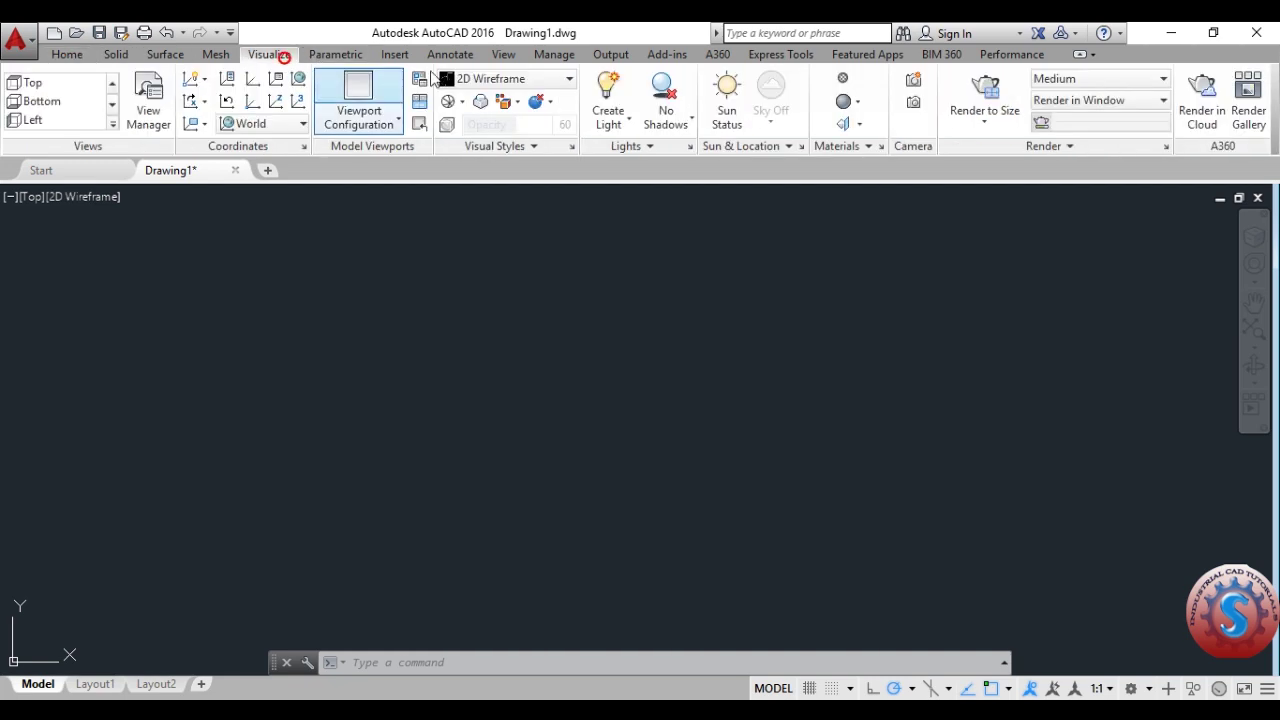
click(569, 84)
click(570, 132)
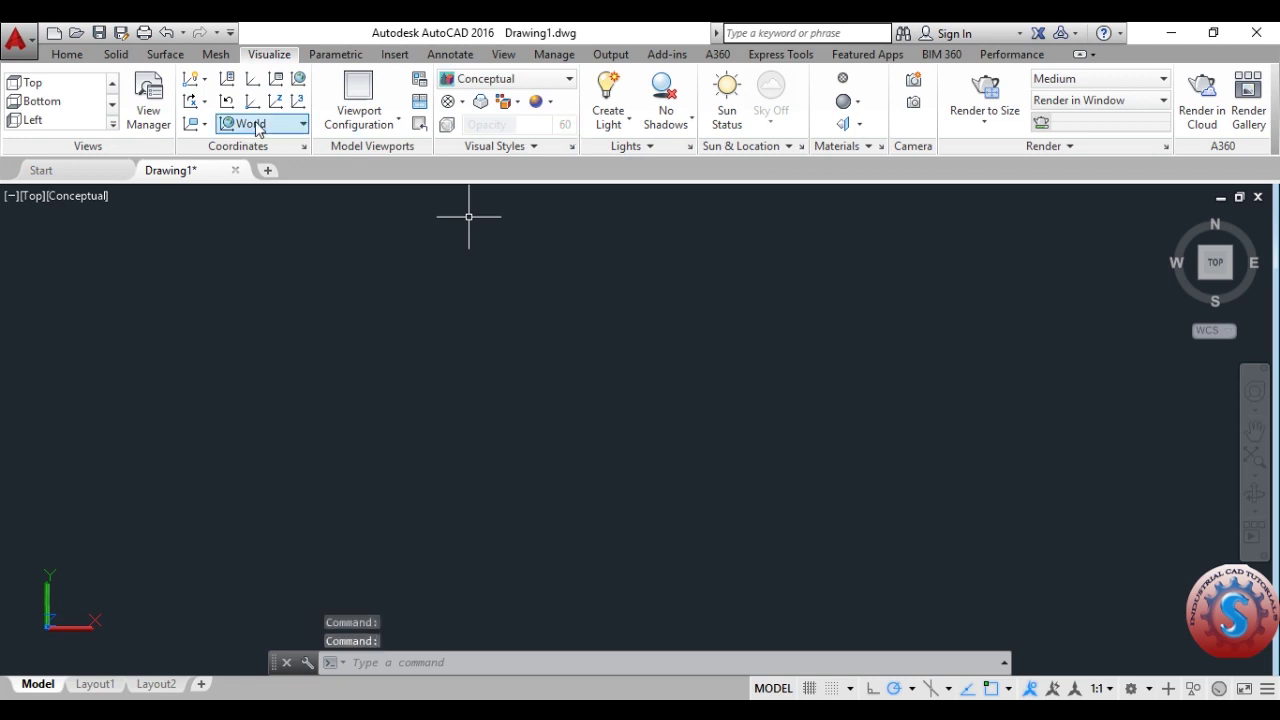
Switch to SW Isometric view, turn the grid off with F7, and recentre the origin
click(115, 124)
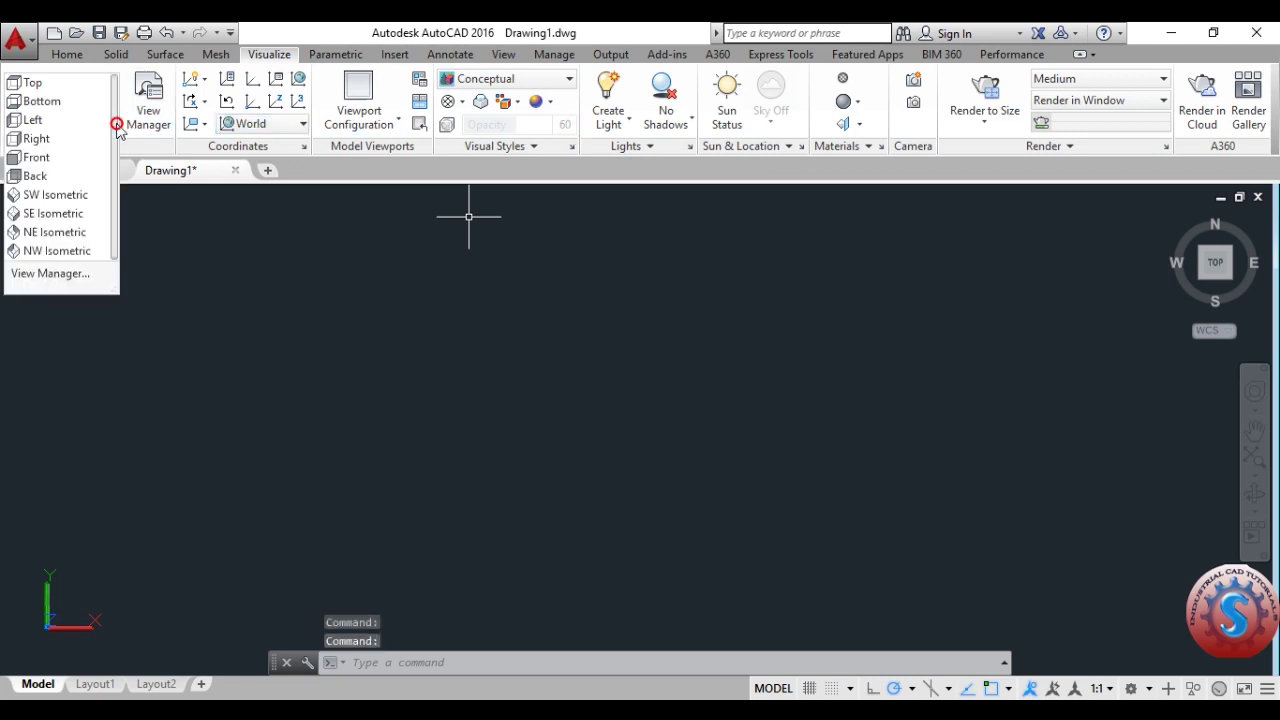
click(68, 197)
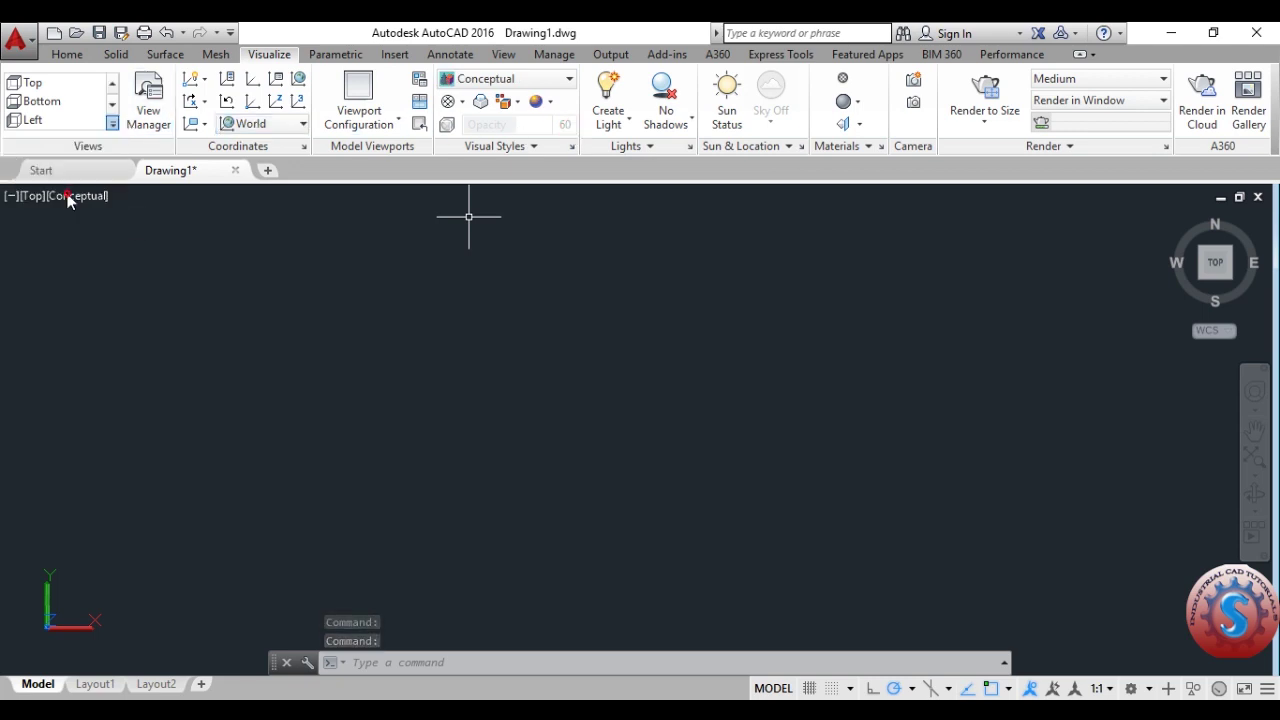
middle_drag(654, 480, 586, 386)
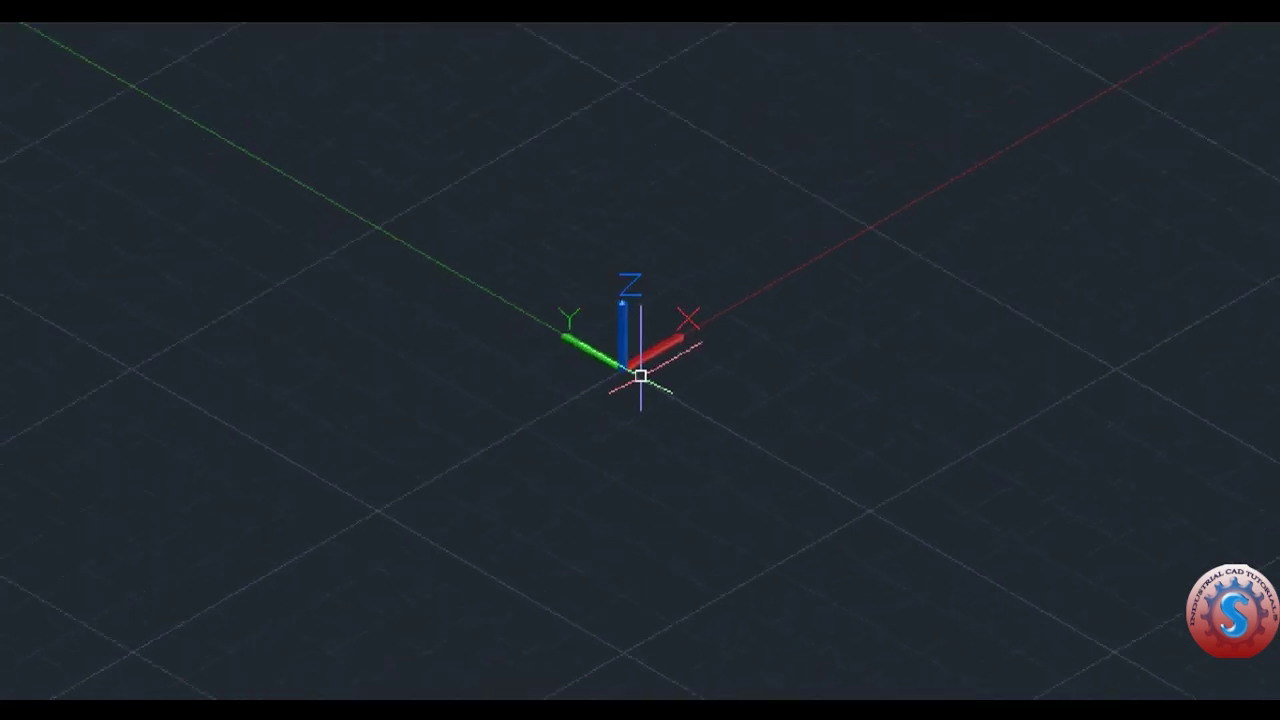
key(F7)
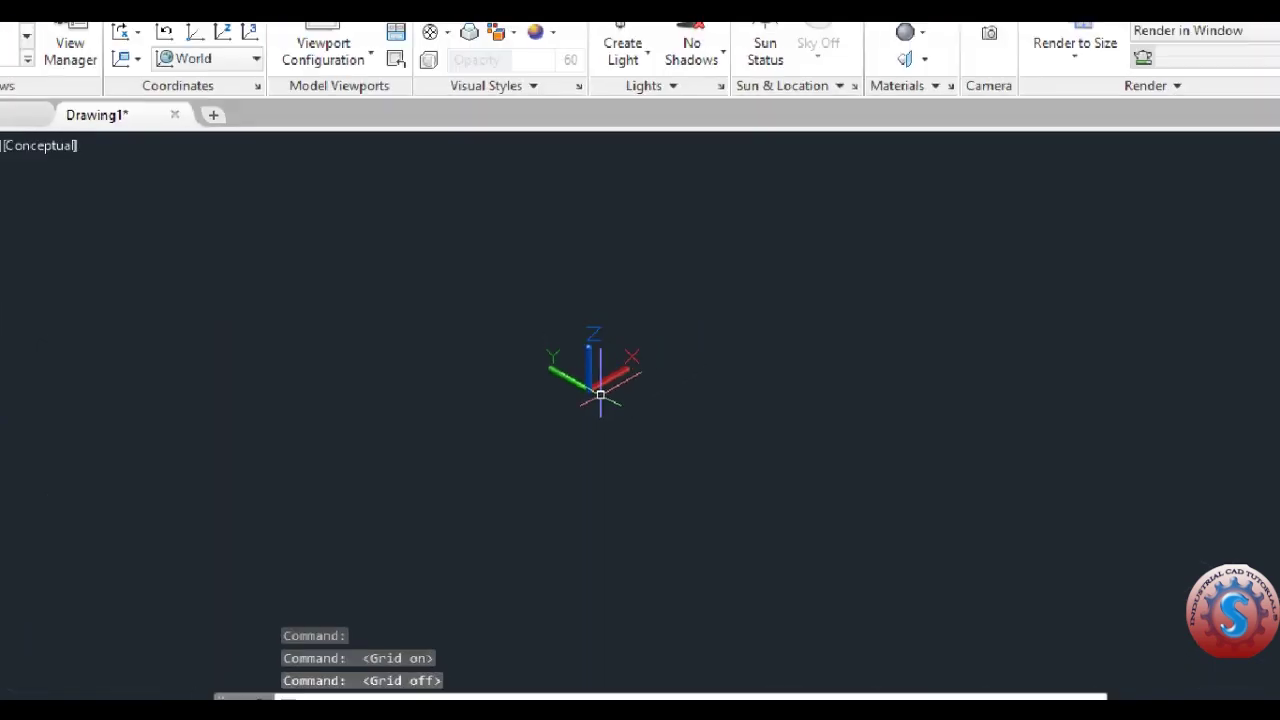
middle_drag(590, 405, 654, 372)
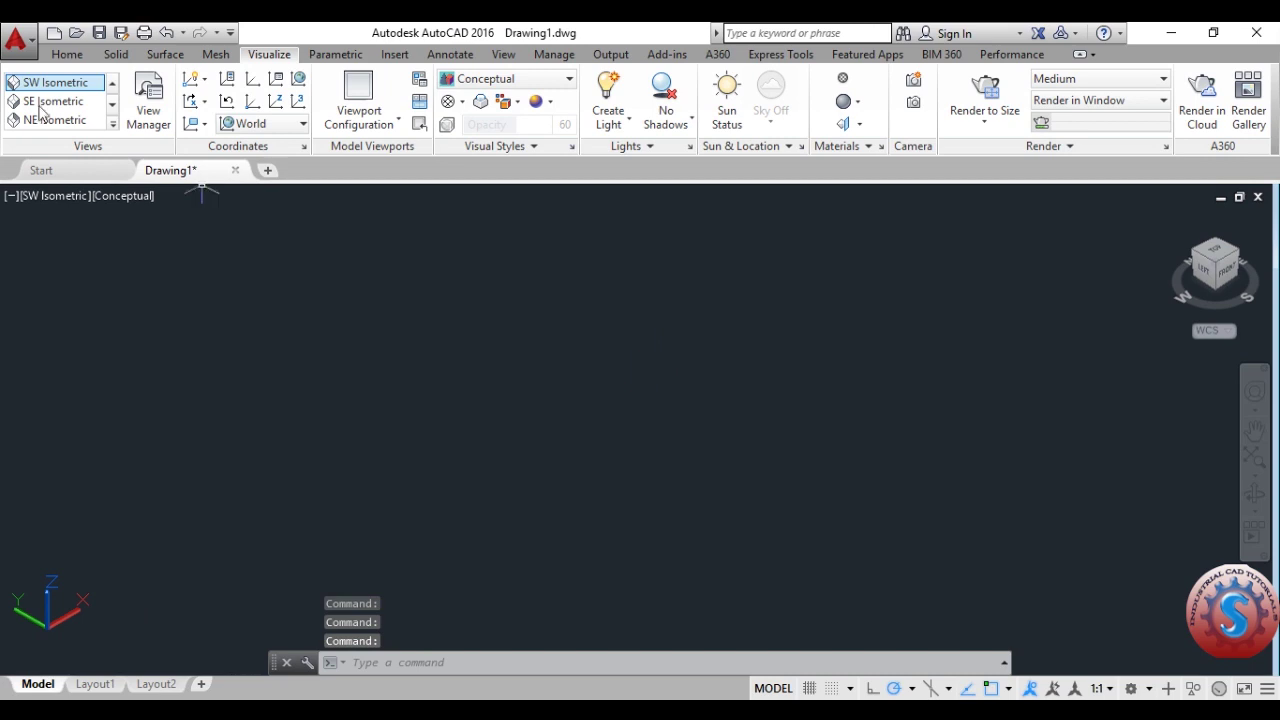
click(78, 58)
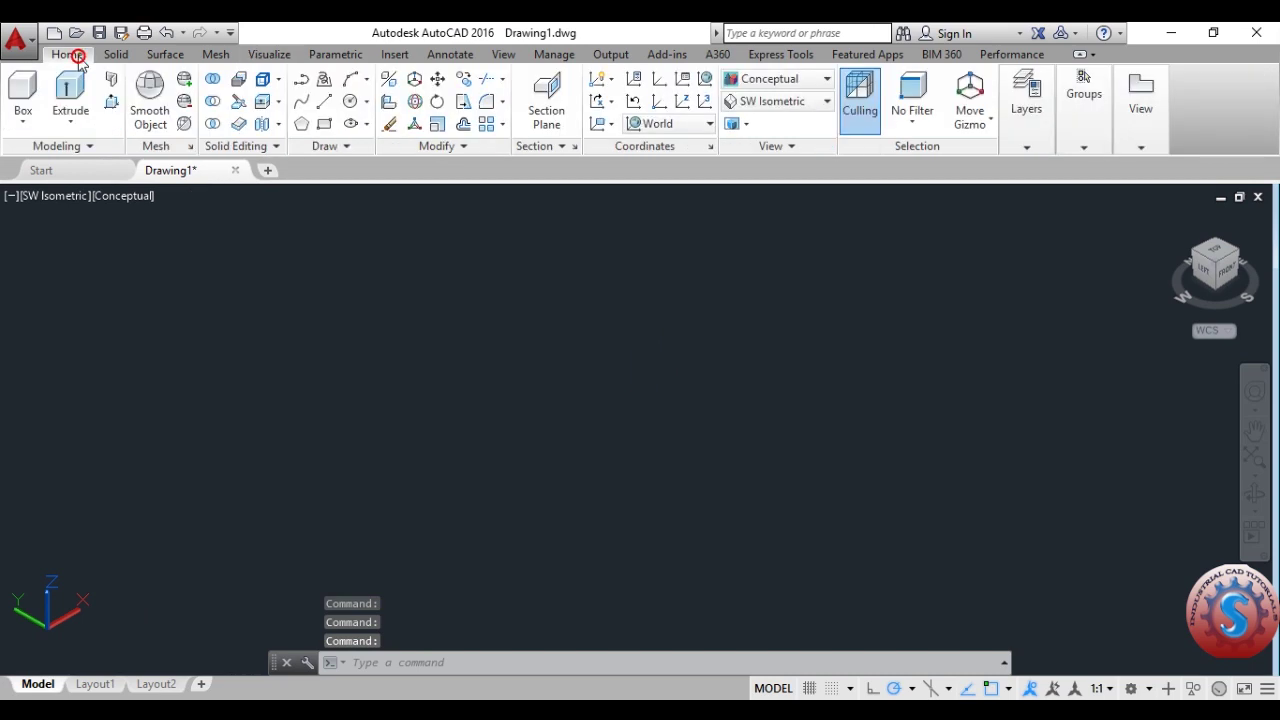
Read the cone dimensions in GENERAL CONE 2D.dwg, then return to Drawing1
click(22, 121)
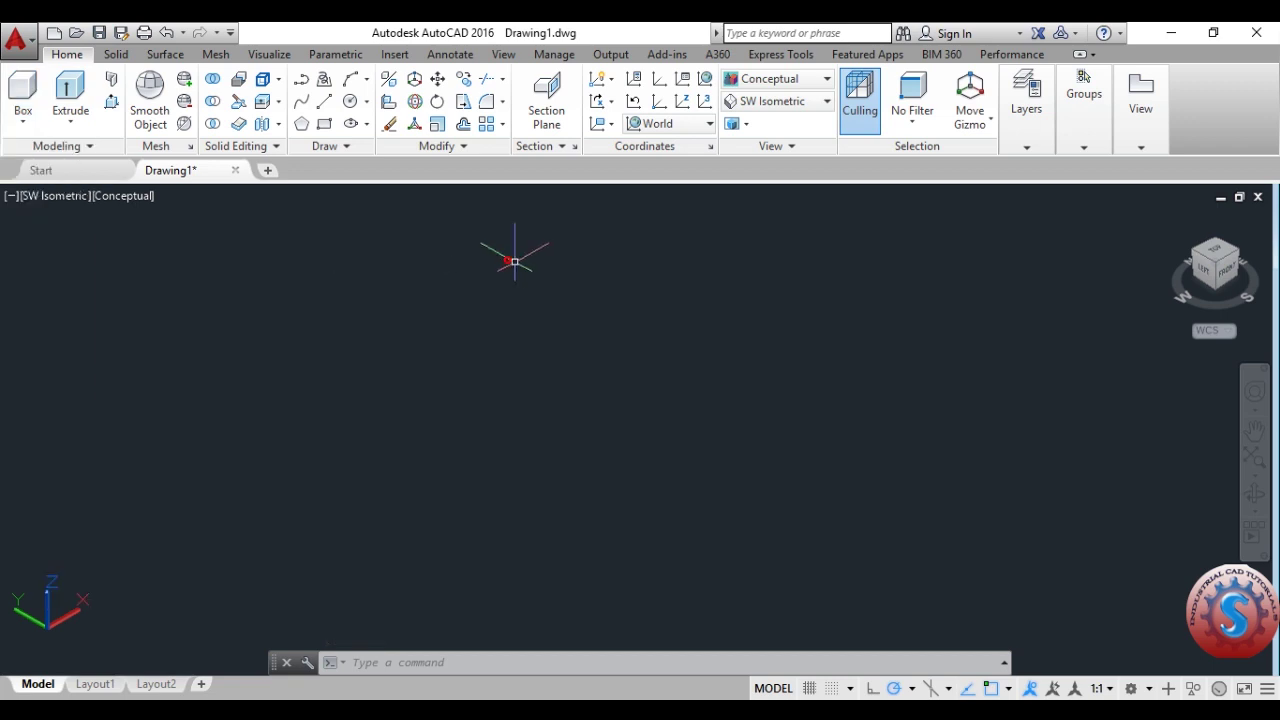
click(455, 652)
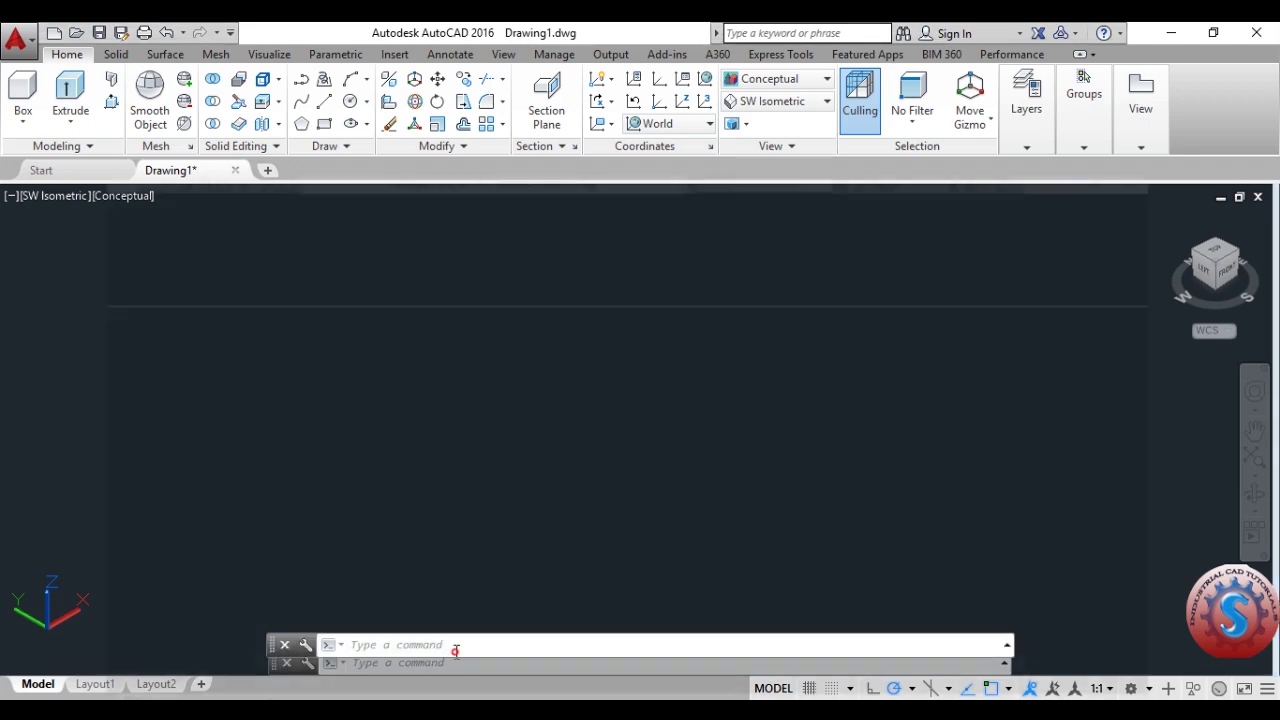
scroll(567, 328, up, 2)
mouse_move(571, 337)
middle_down()
mouse_move(580, 289)
mouse_move(559, 315)
middle_up()
scroll(580, 289, down, 3)
scroll(561, 312, up, 3)
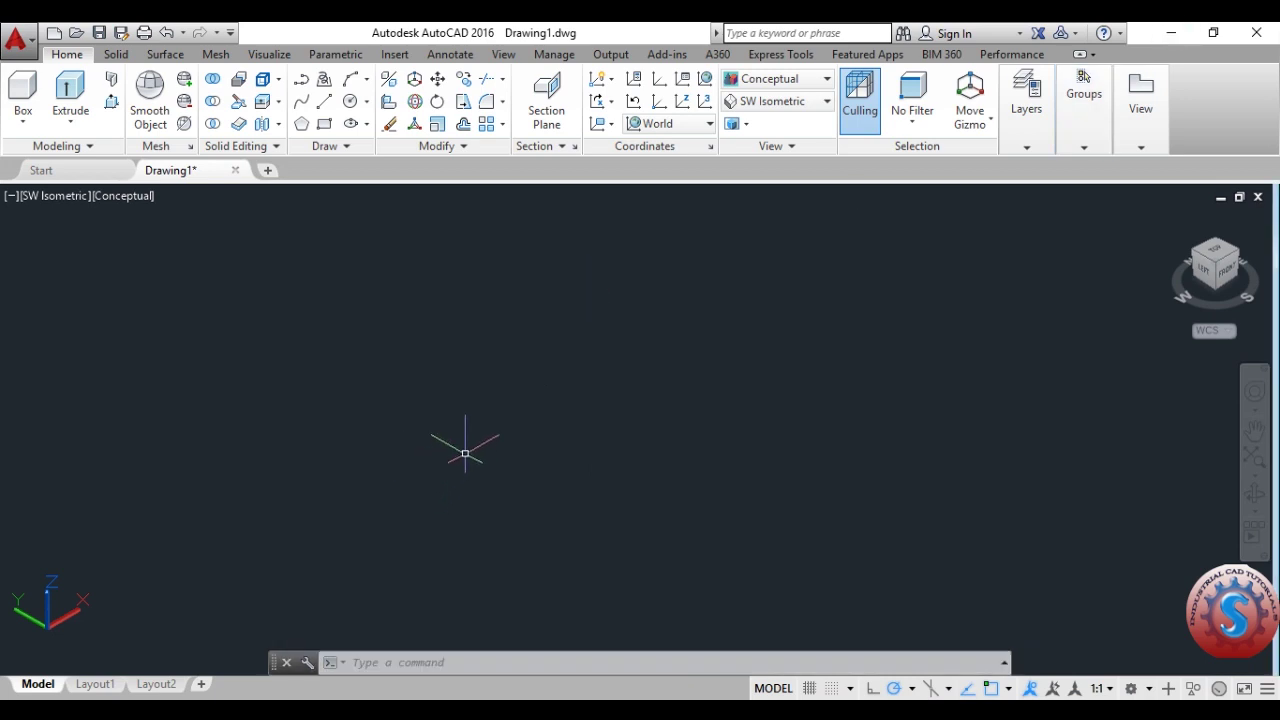
middle_click(455, 455)
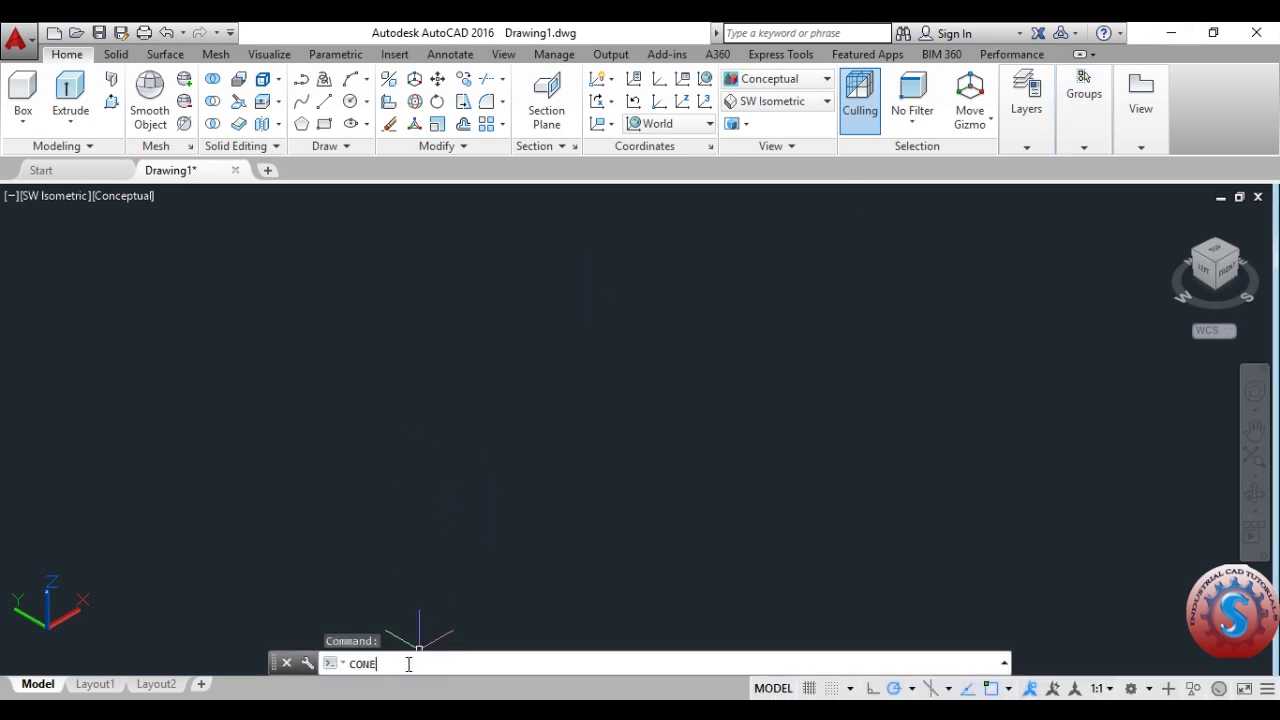
Start a cone at a picked base centre with a 516 base diameter
key(Return)
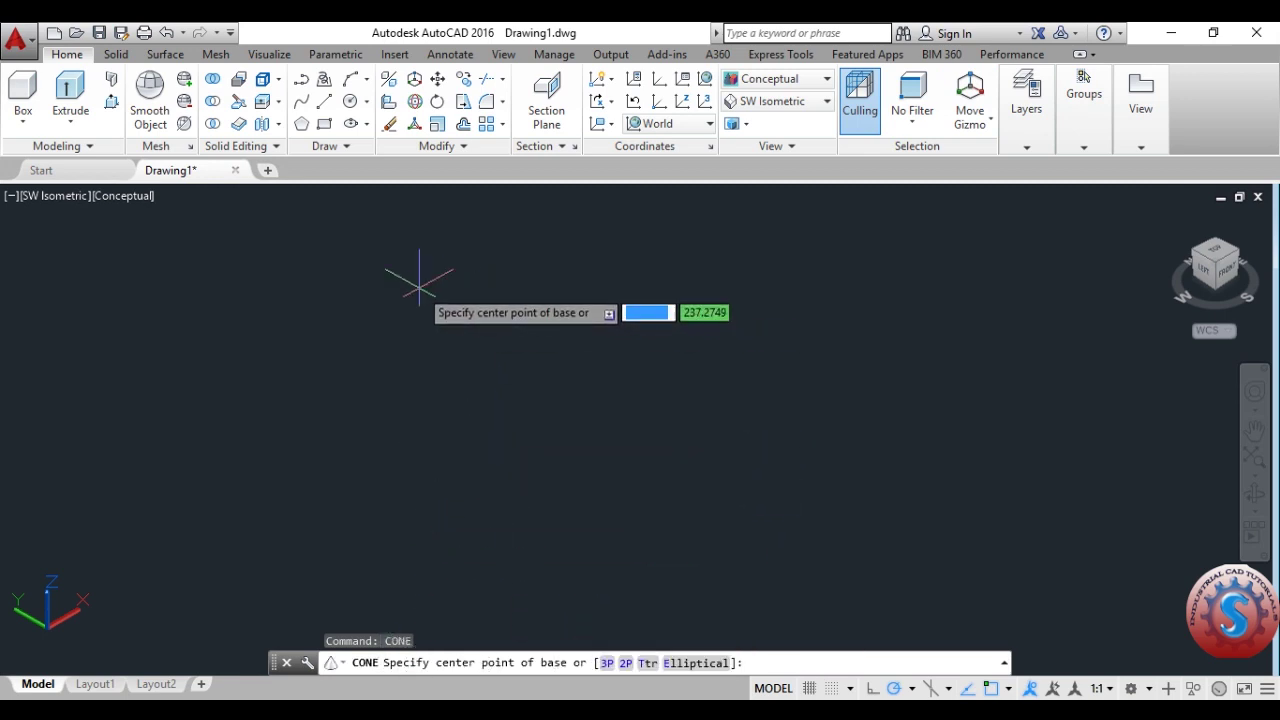
click(466, 330)
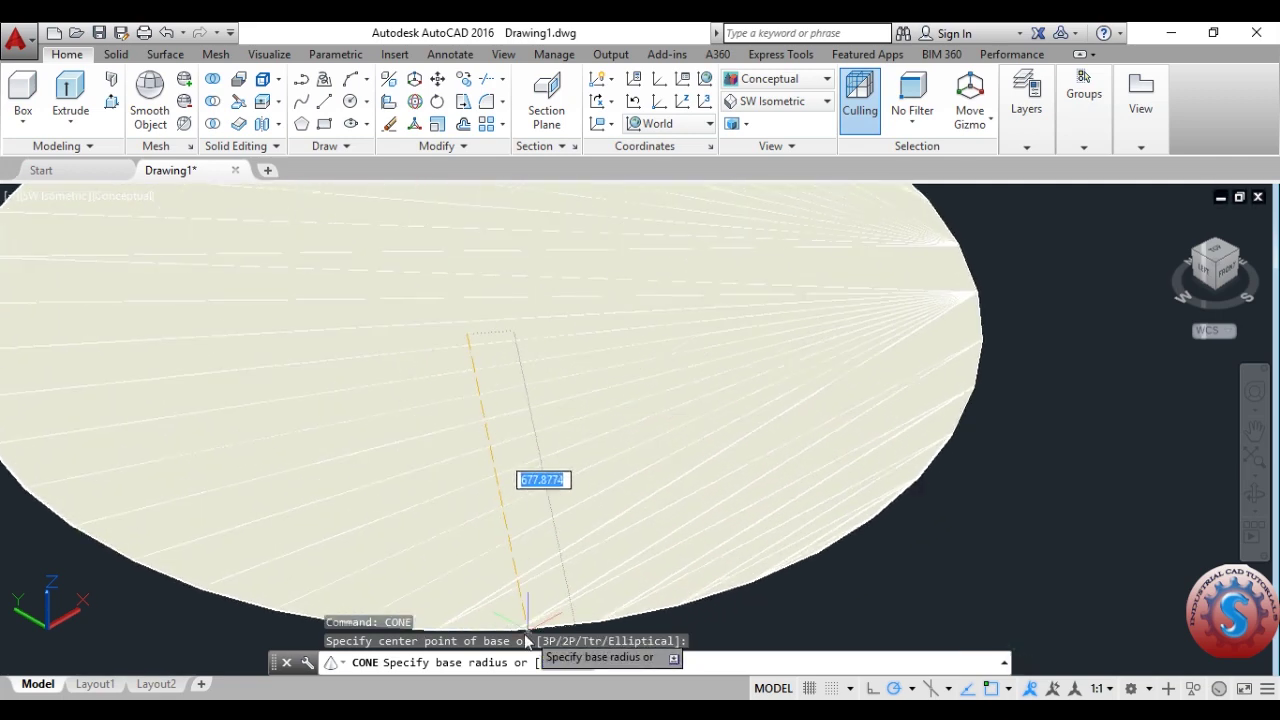
text(d)
key(Return)
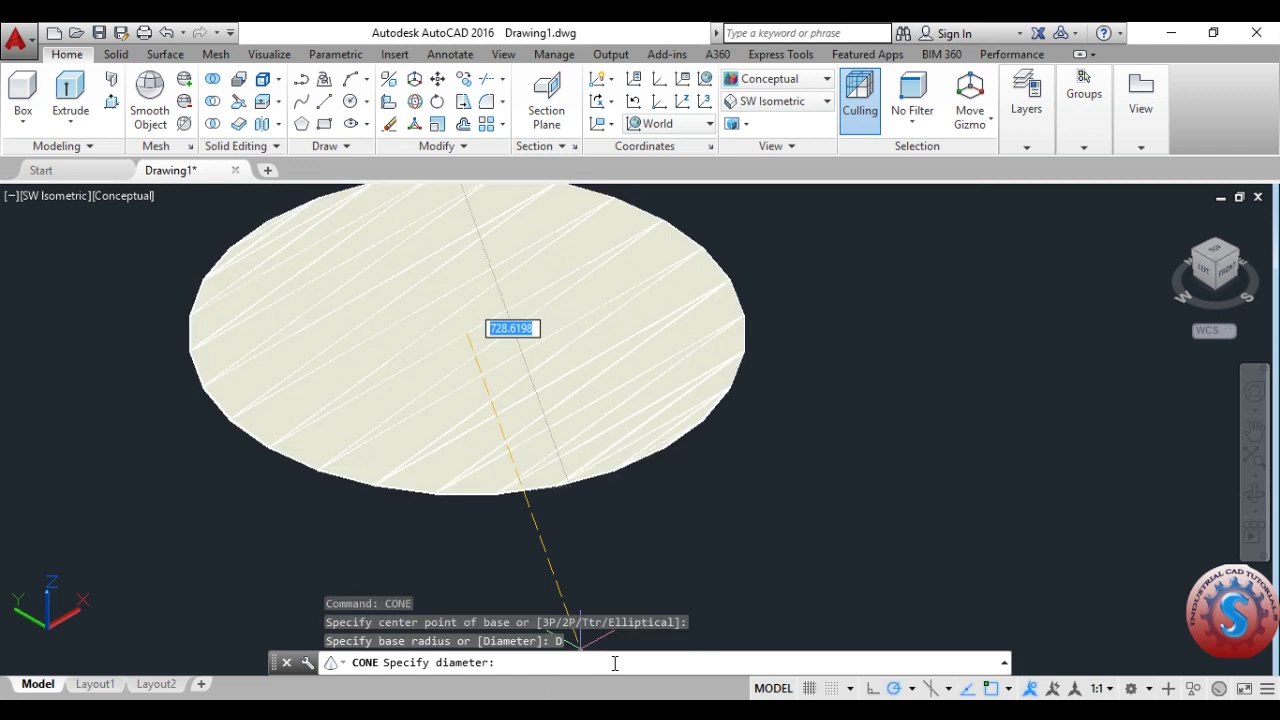
text(516)
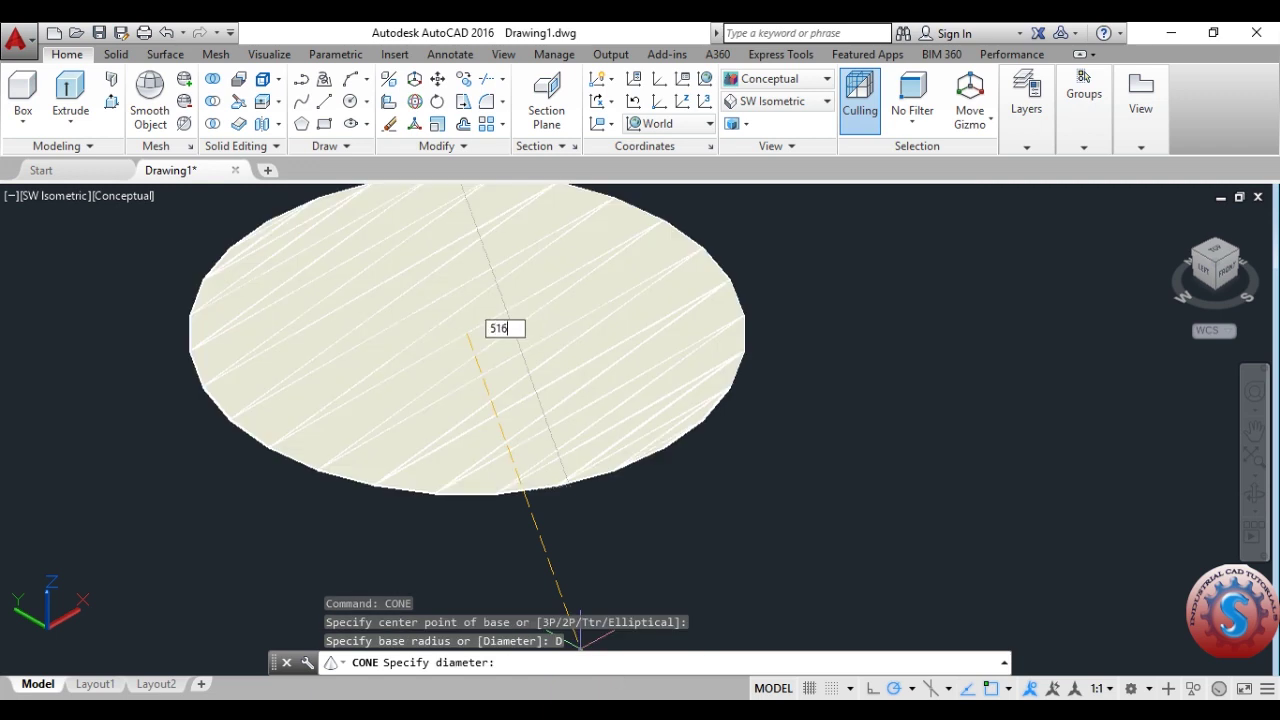
key(Return)
middle_drag(580, 512, 564, 424)
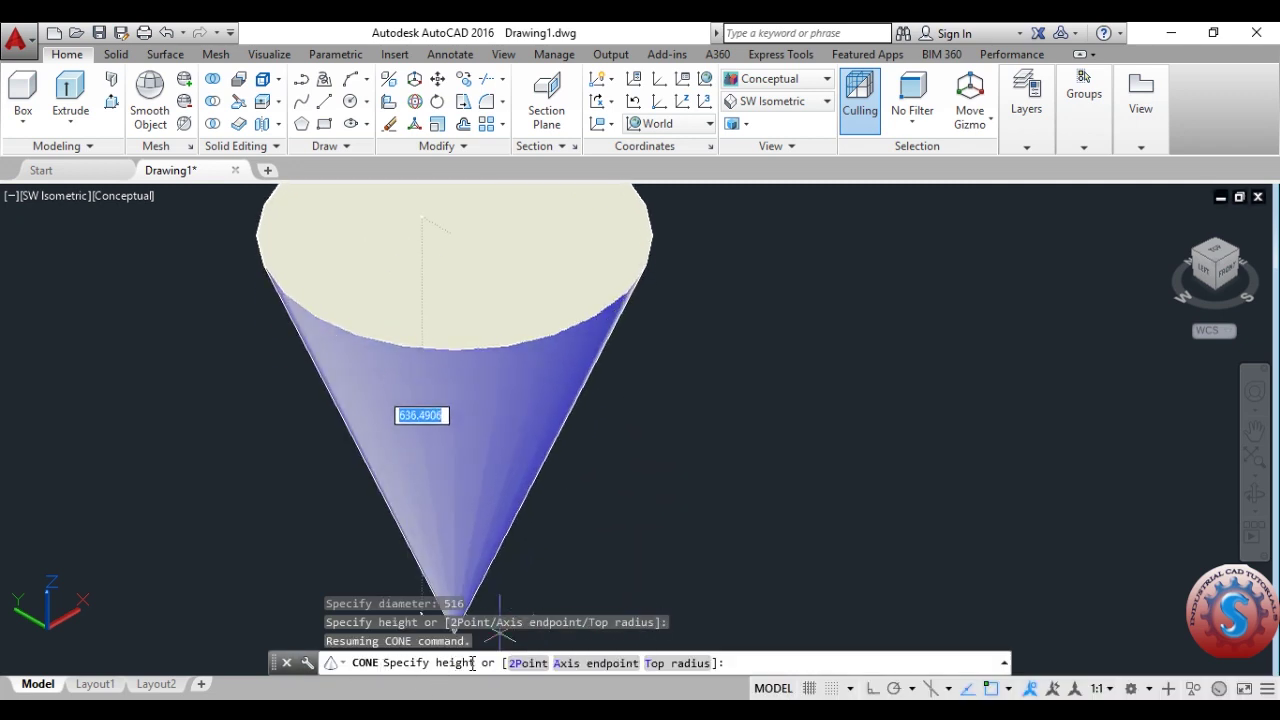
Give the cone a 216/2 top radius and a 450 height
click(670, 663)
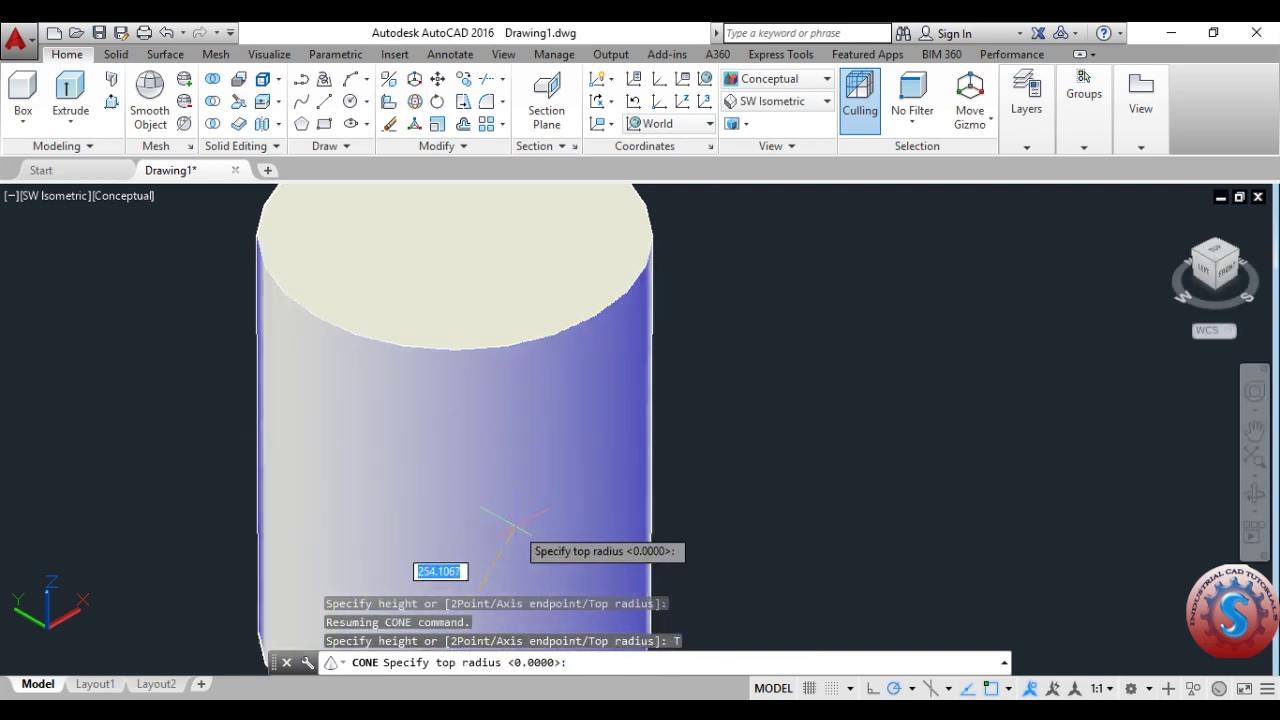
scroll(498, 575, down, 2)
middle_drag(498, 575, 506, 414)
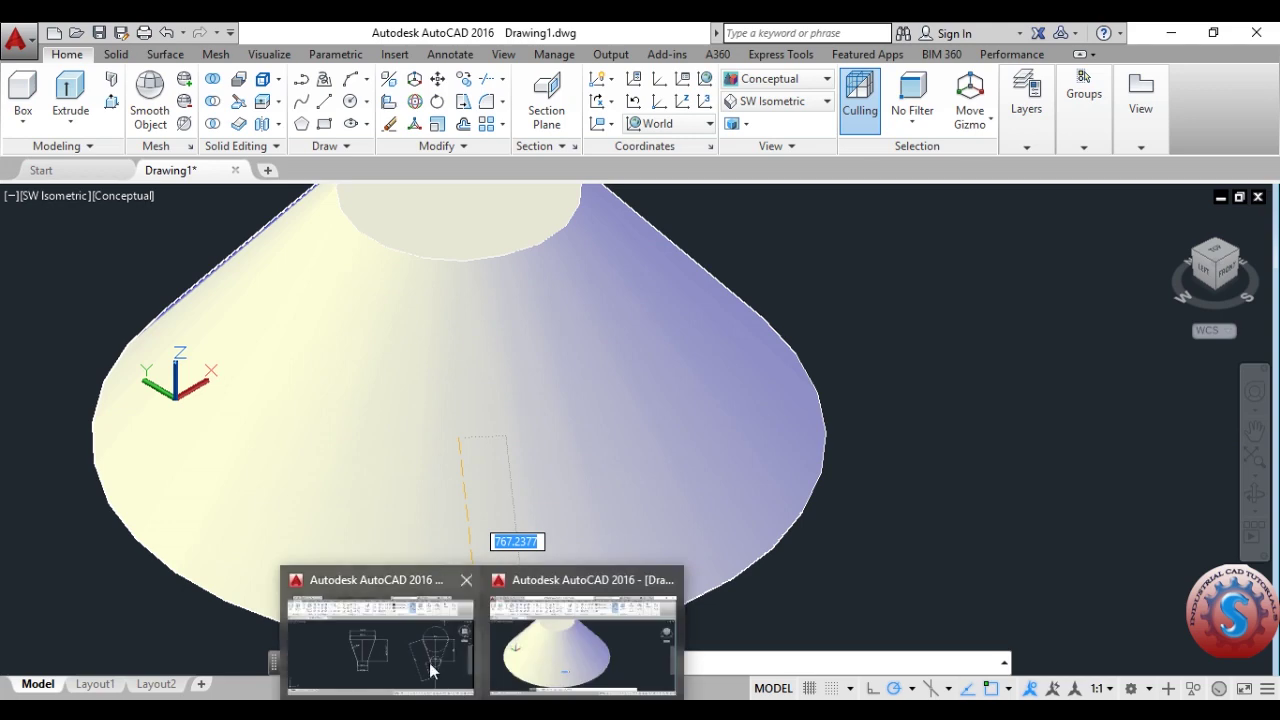
click(430, 668)
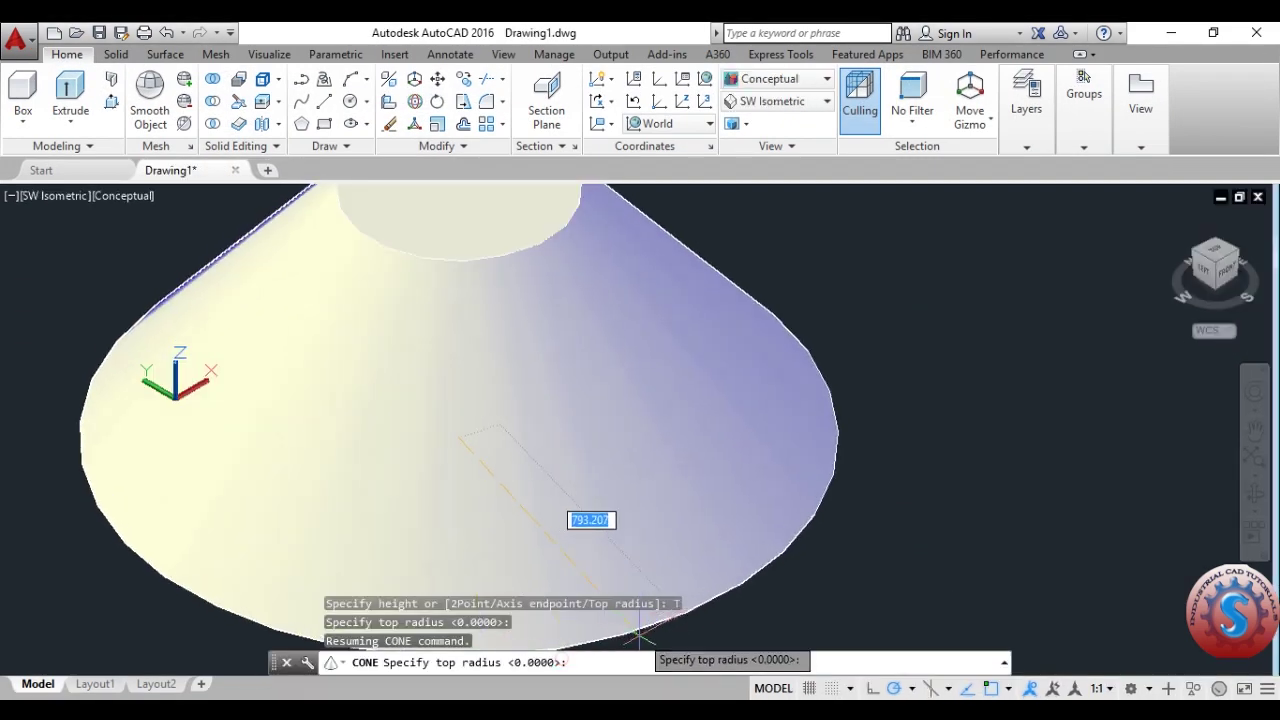
click(563, 668)
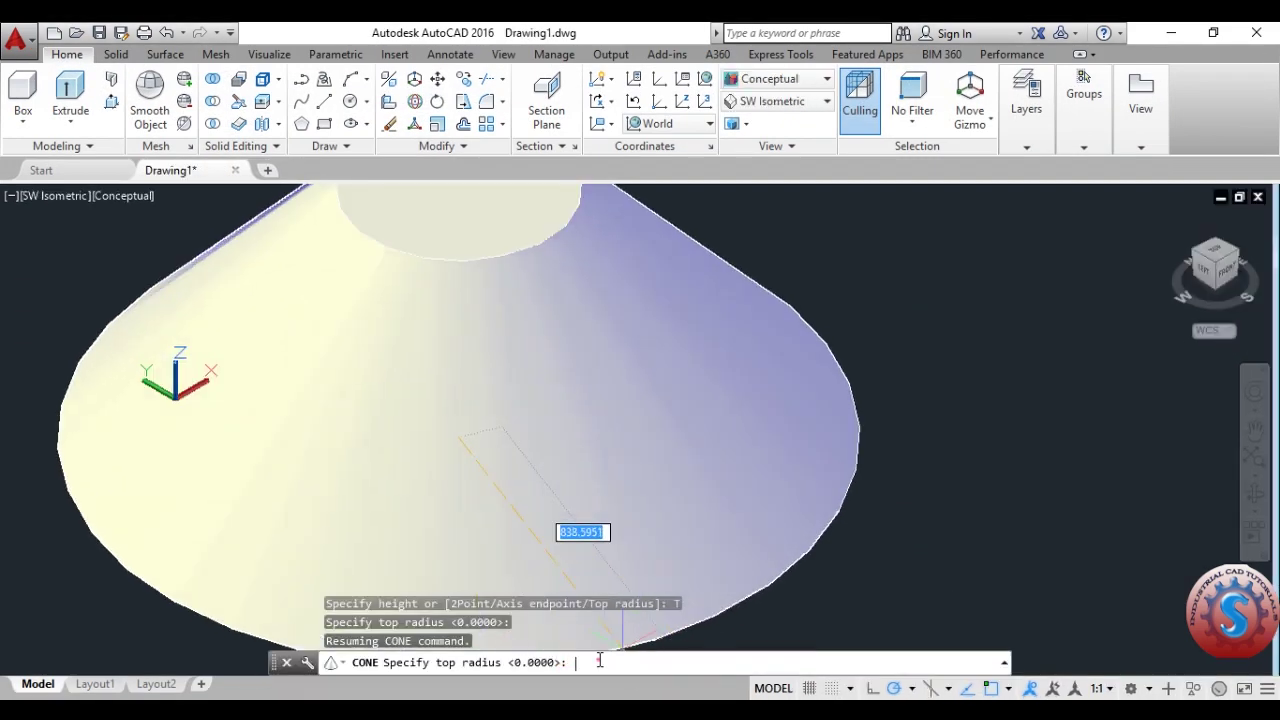
text(216/2)
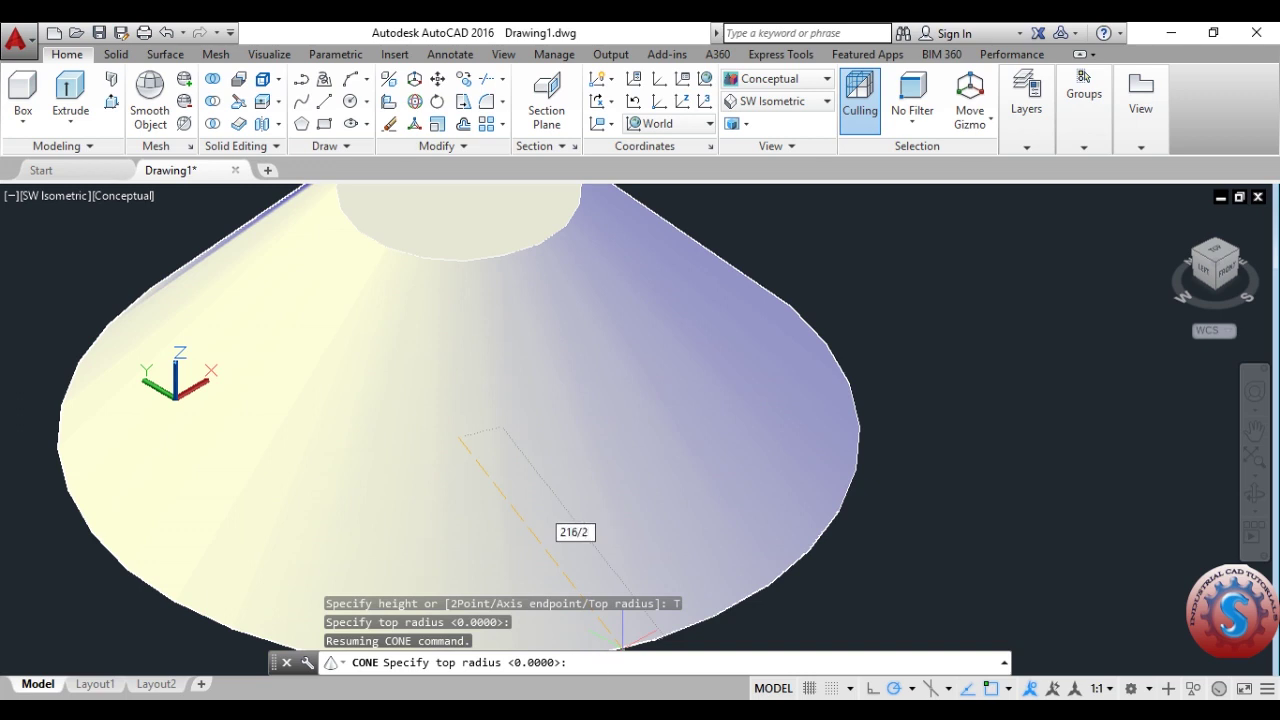
key(Return)
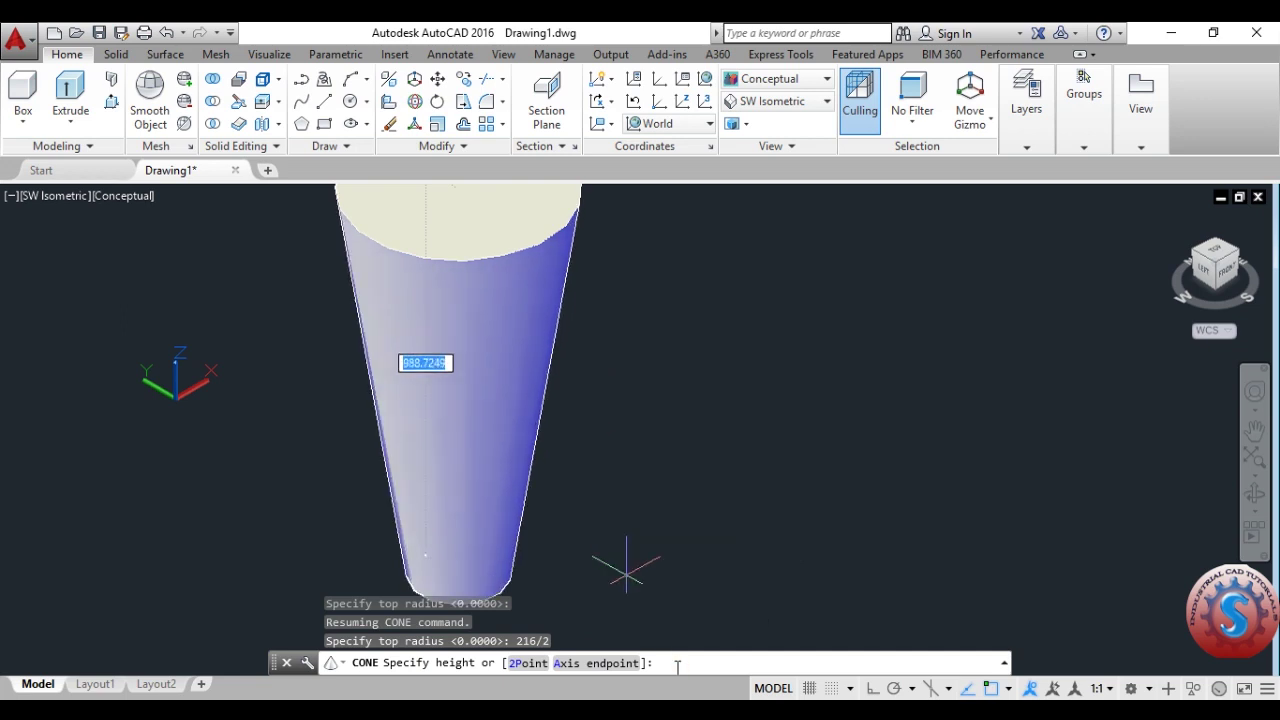
key(Return)
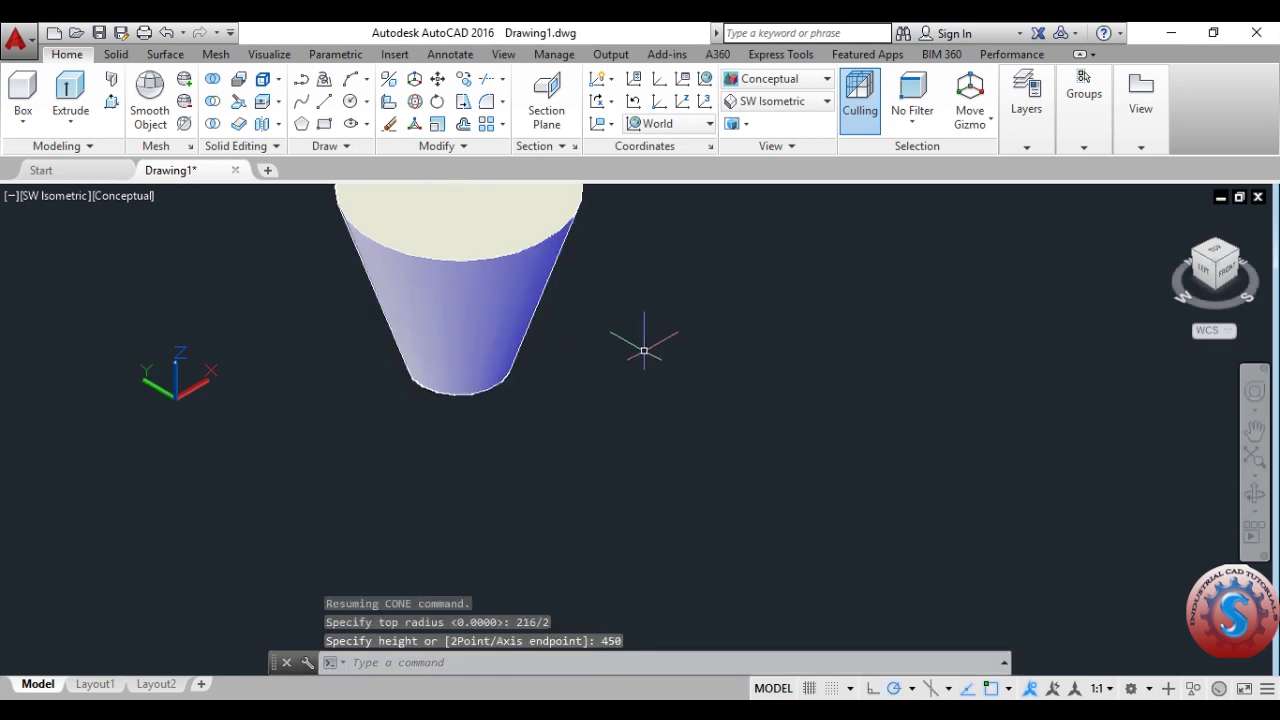
scroll(523, 471, down, 3)
scroll(608, 392, up, 2)
middle_drag(566, 420, 777, 429)
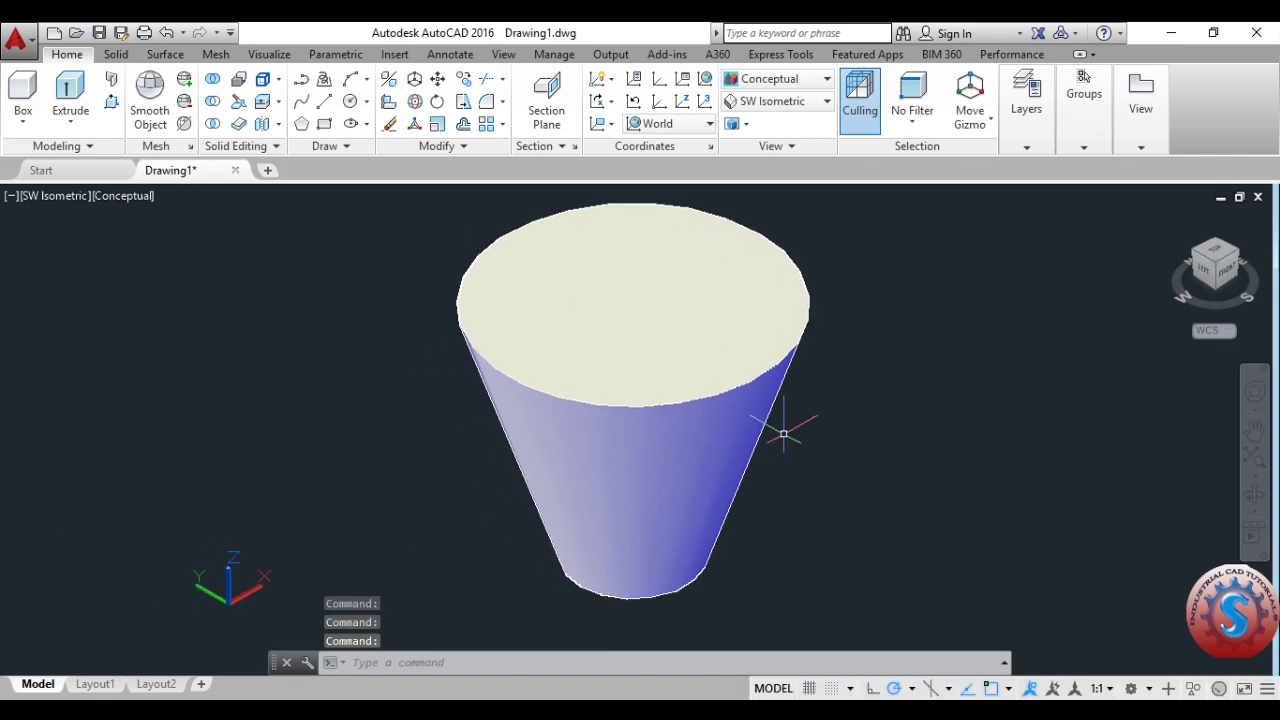
click(603, 383)
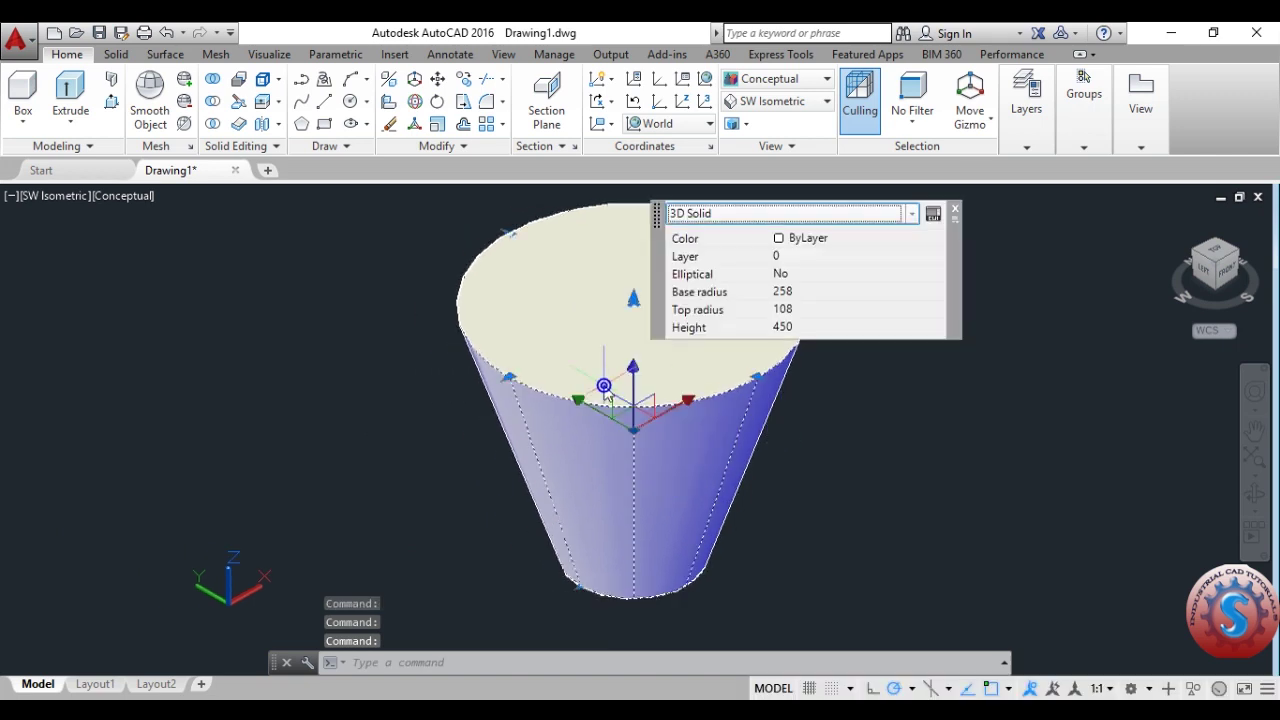
middle_drag(930, 385, 849, 394)
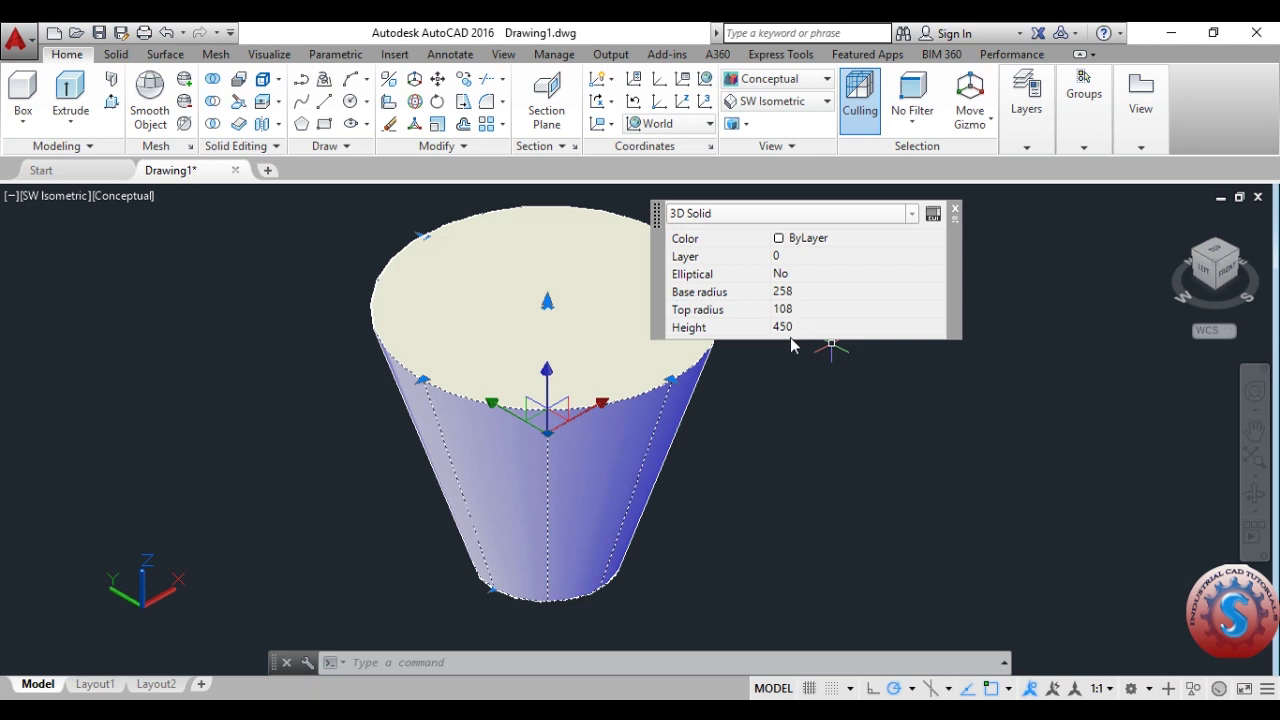
key(Escape)
key(Escape)
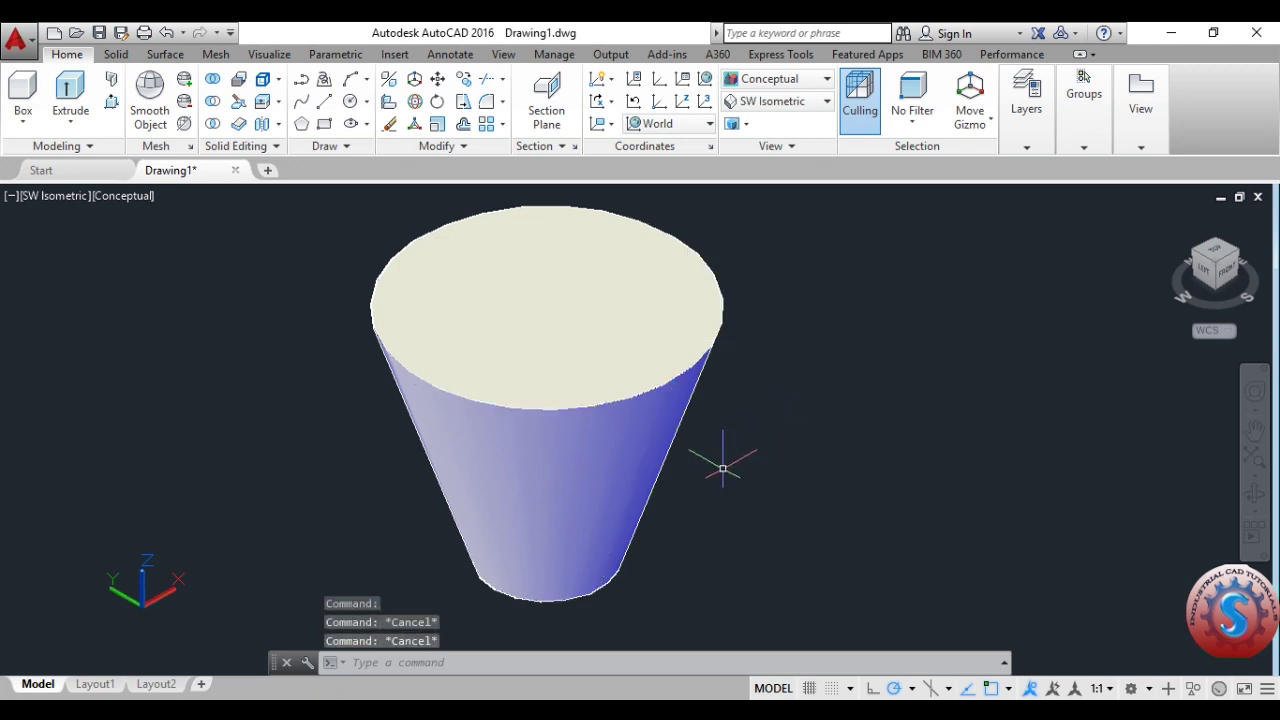
middle_drag(668, 500, 623, 500)
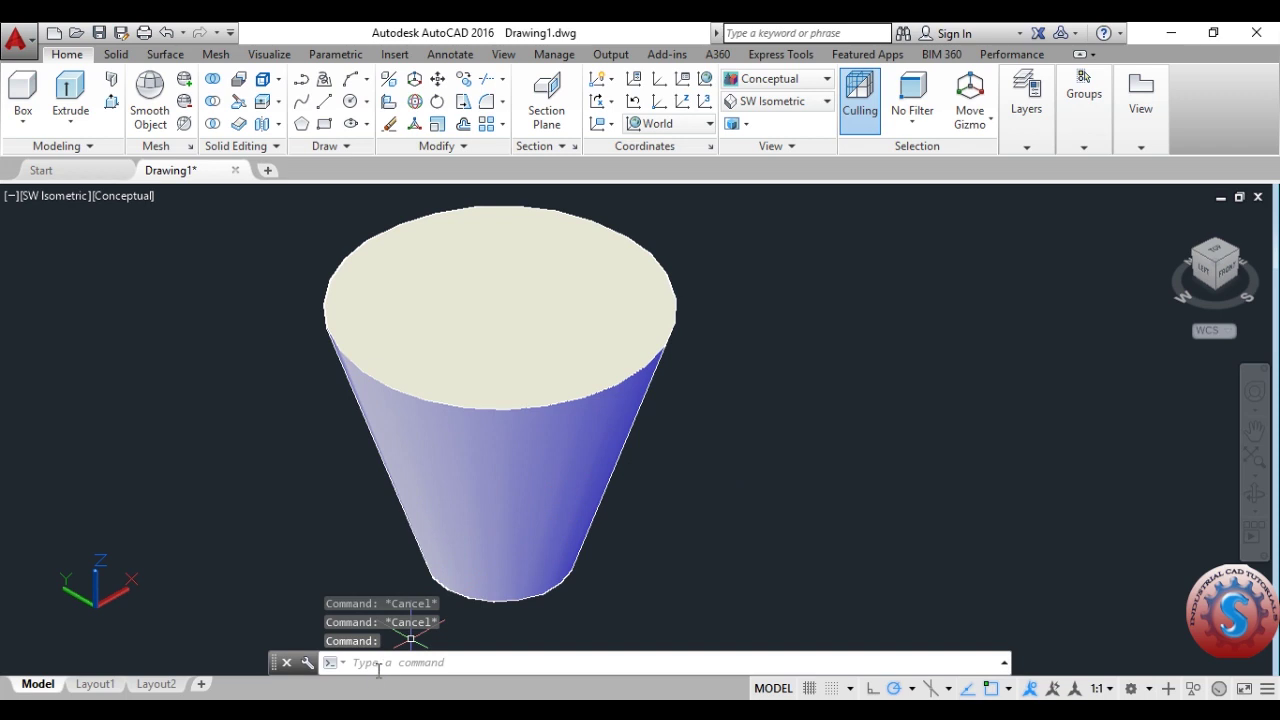
text(CONE)
key(Return)
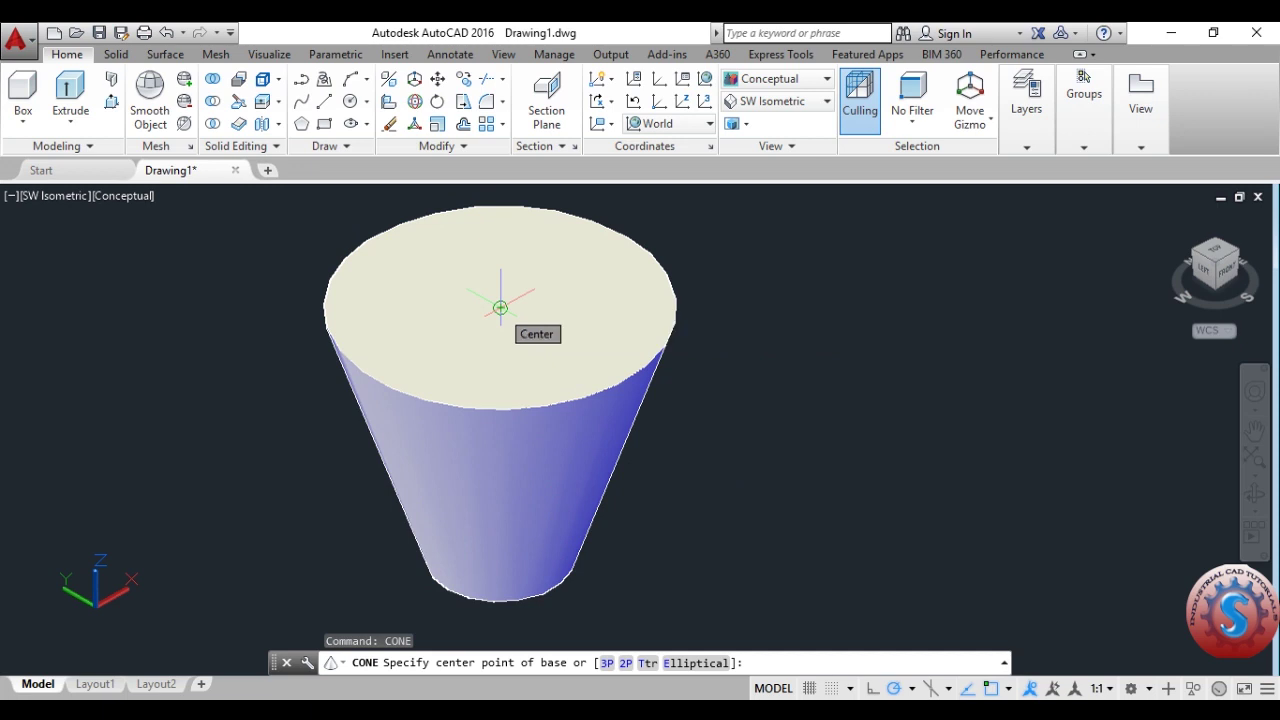
key(Escape)
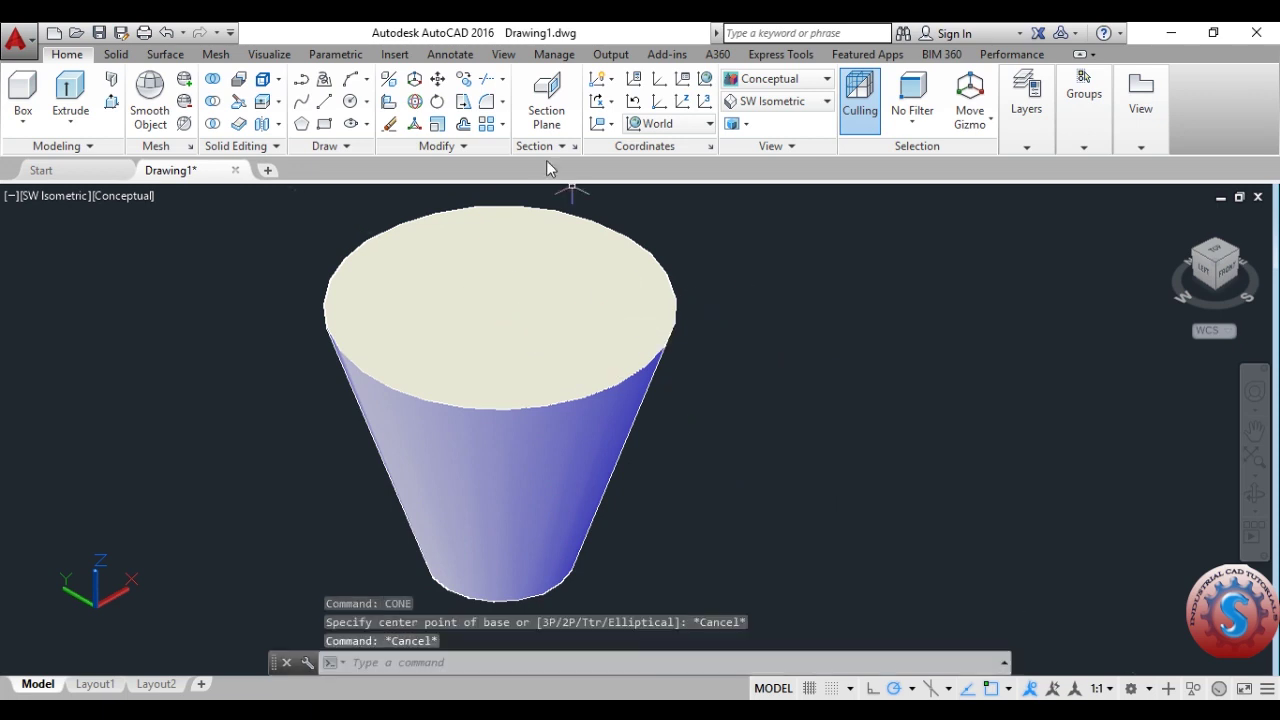
Change the viewport's visual style from Conceptual to Shades of Gray
click(268, 55)
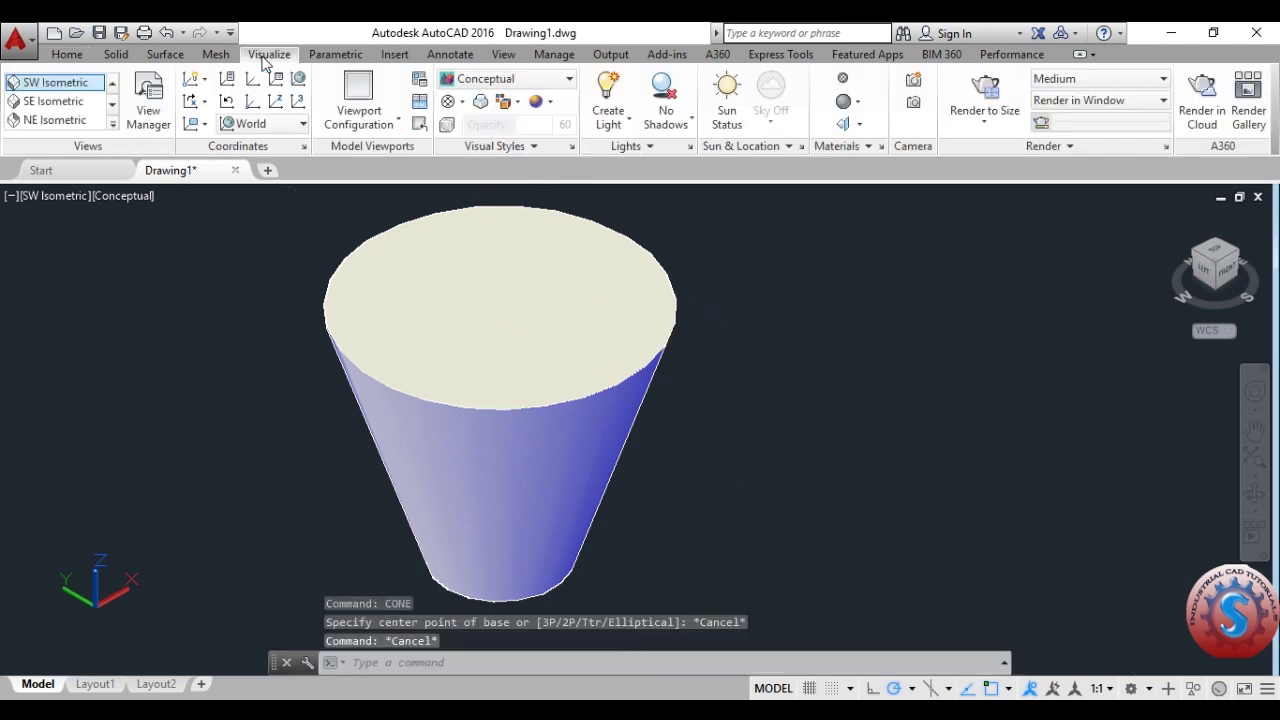
click(530, 79)
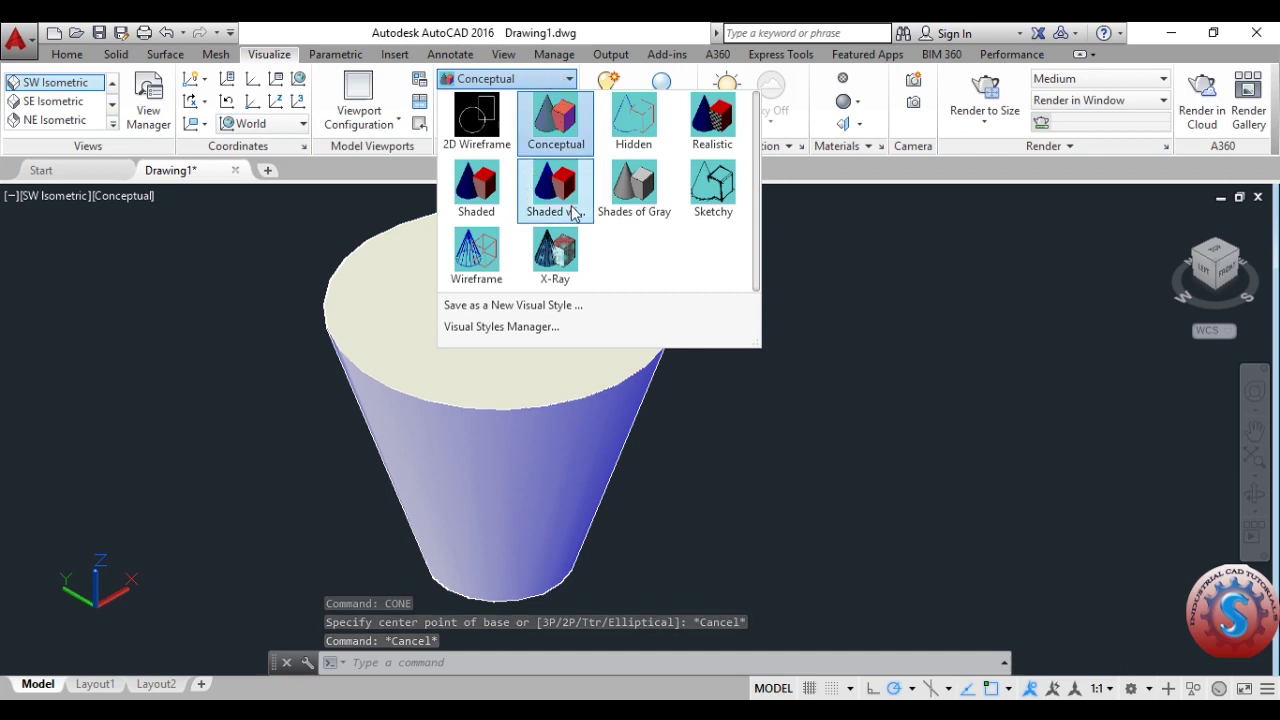
click(476, 252)
click(480, 80)
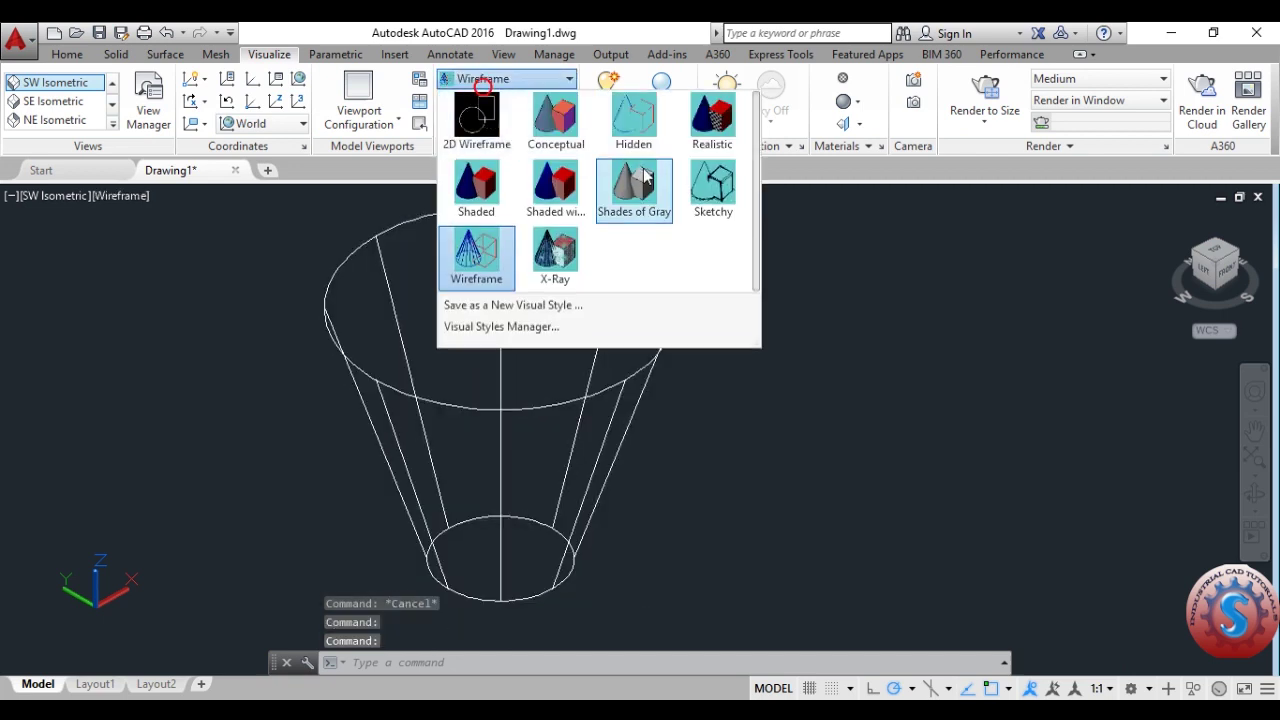
click(641, 177)
click(533, 86)
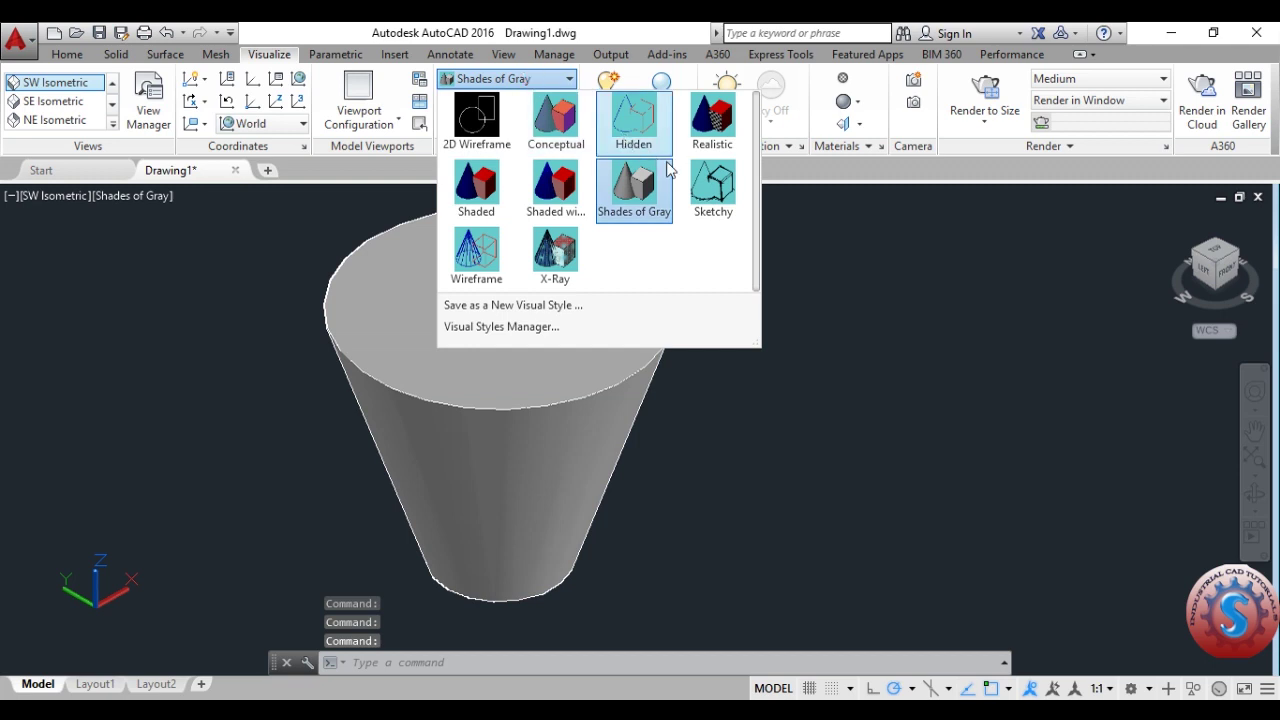
click(632, 200)
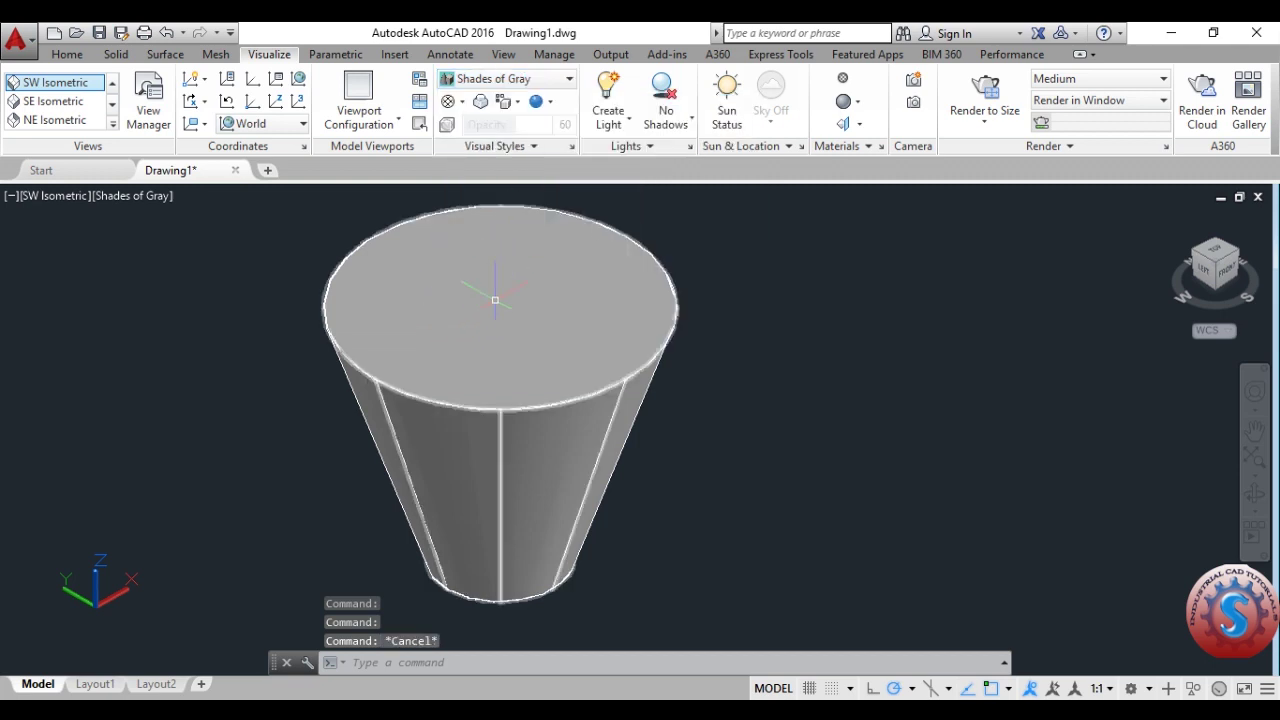
Start a second cone at the outer cone's top centre with a 500 base diameter
text(CO)
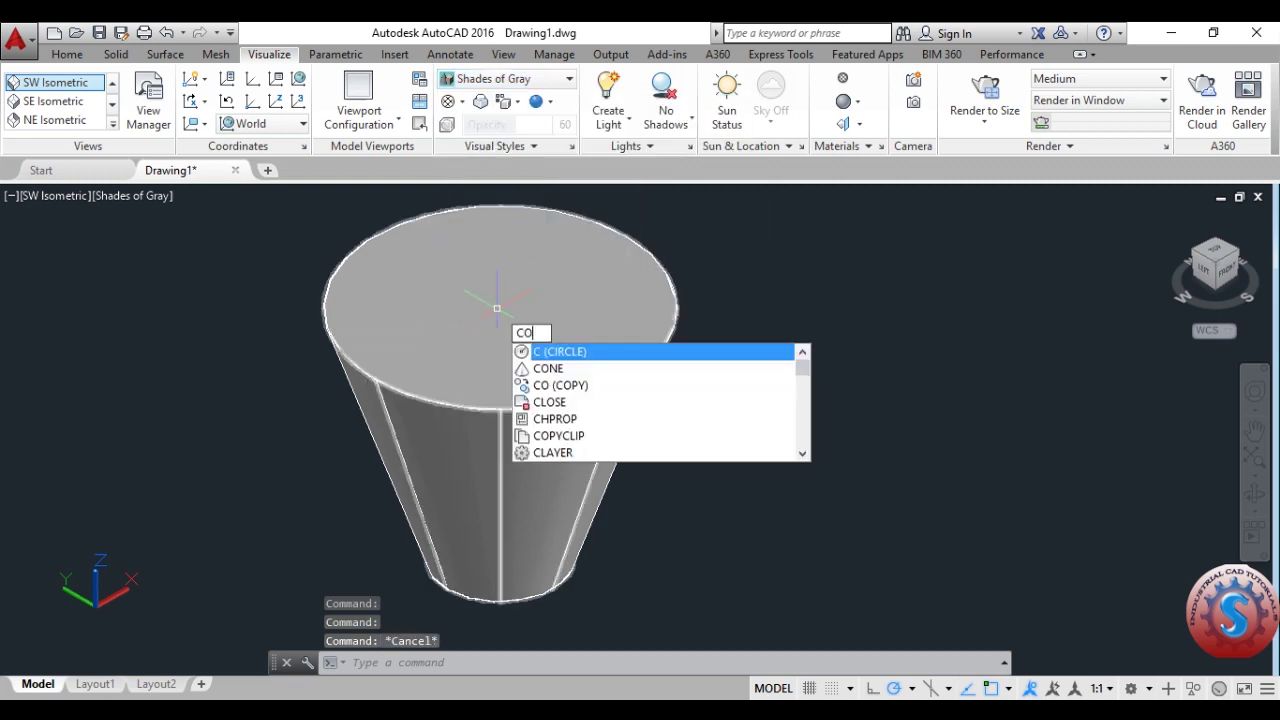
text(NE)
key(Return)
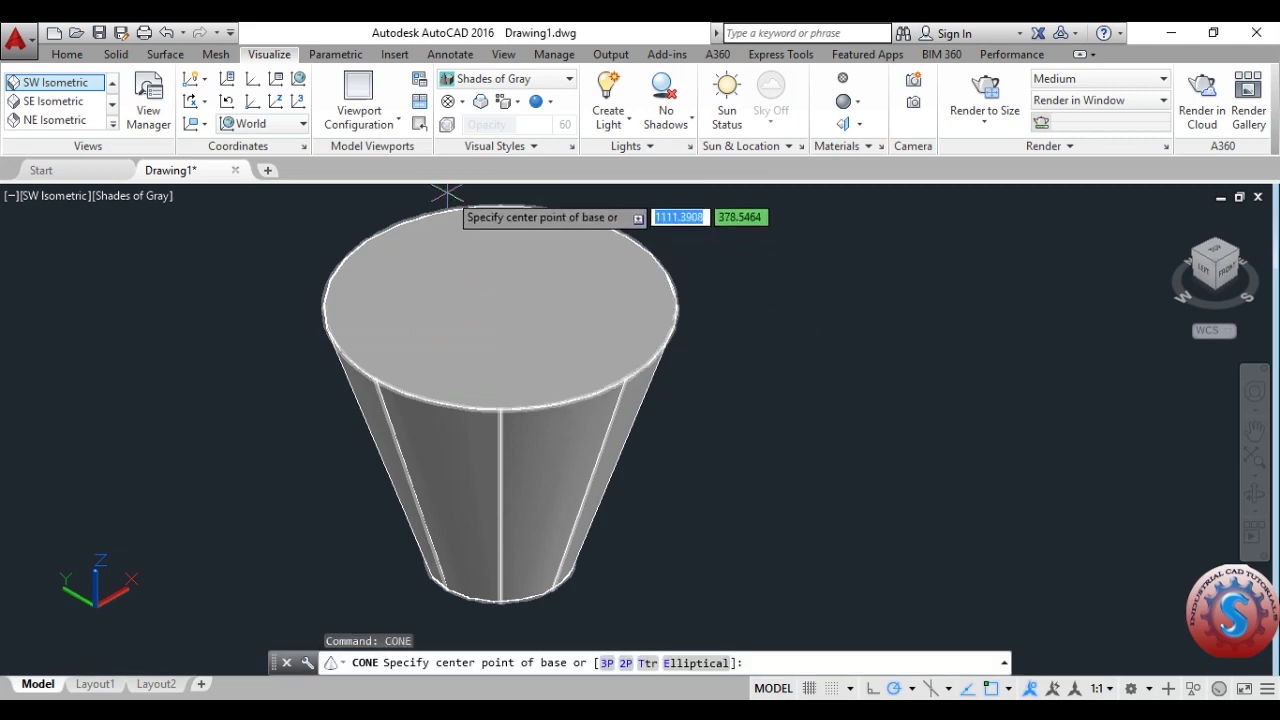
click(500, 308)
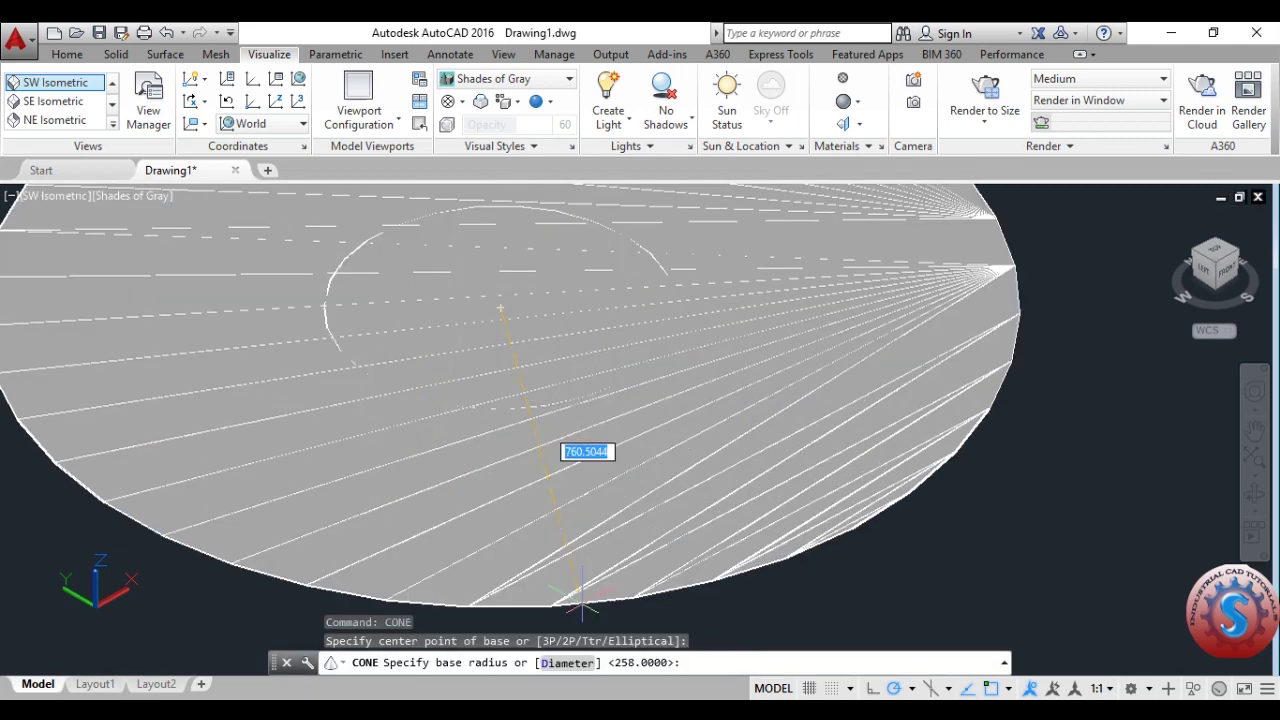
mouse_move(527, 693)
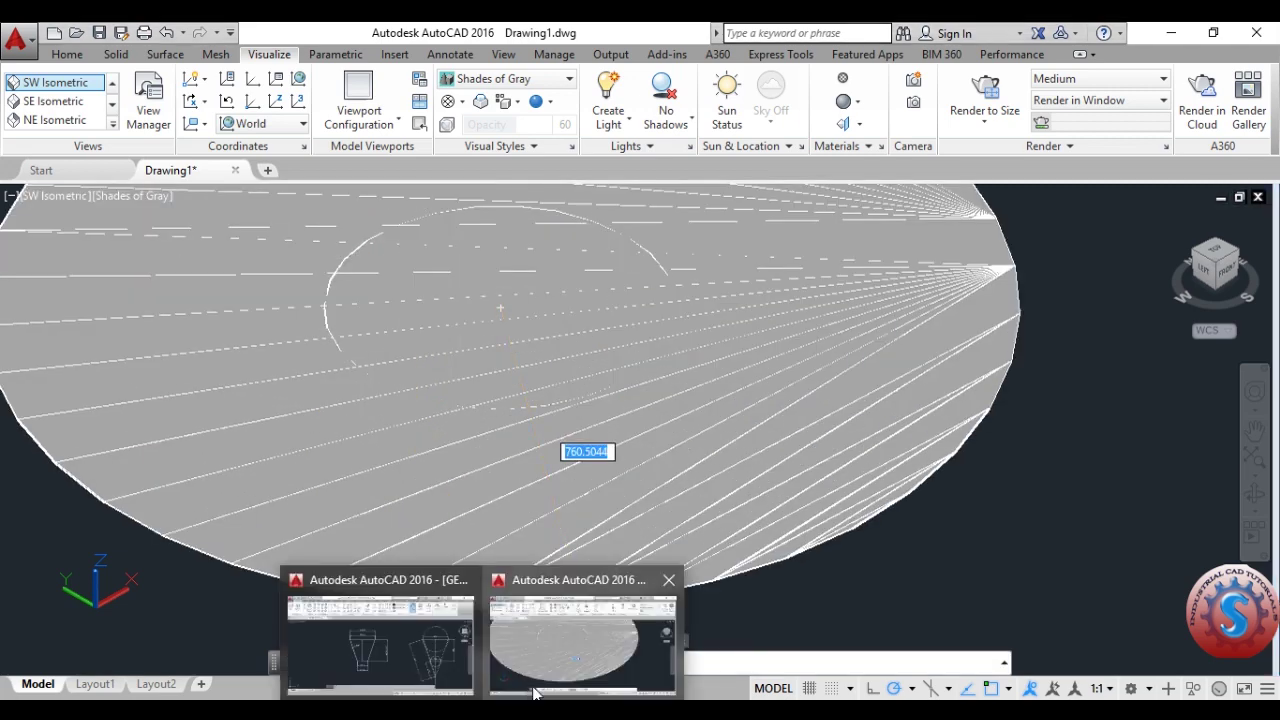
click(423, 663)
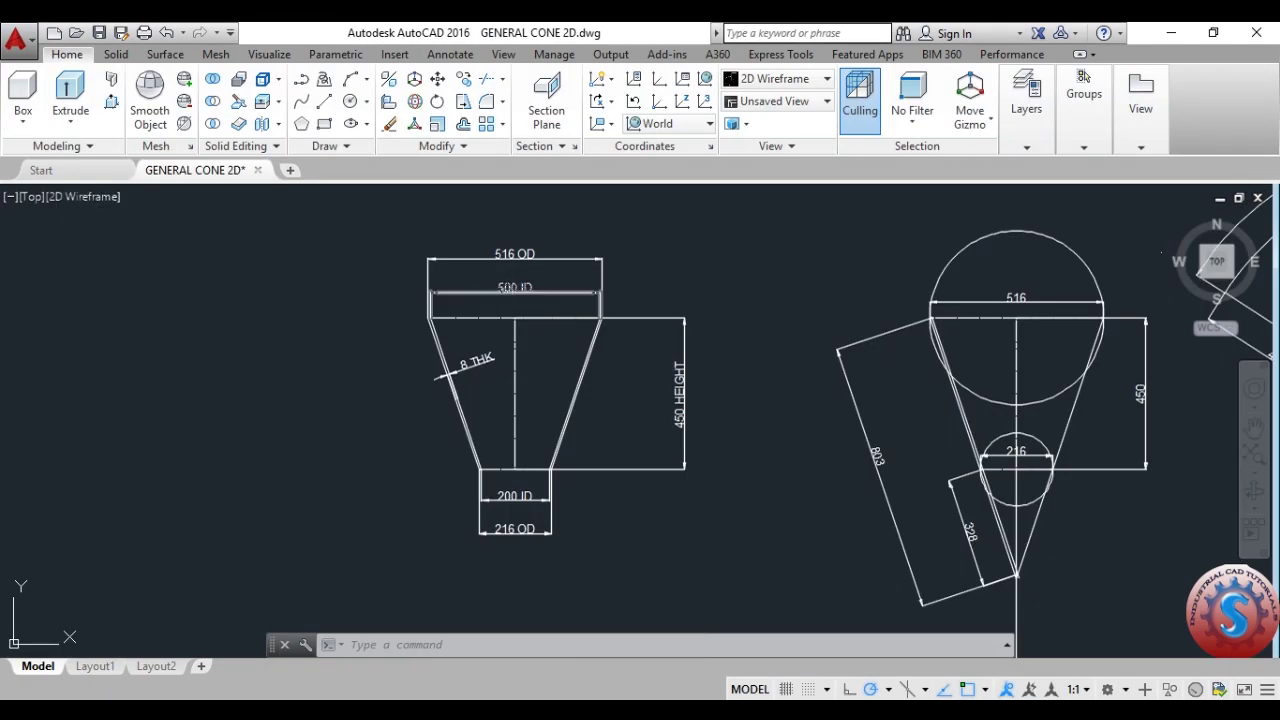
click(1172, 34)
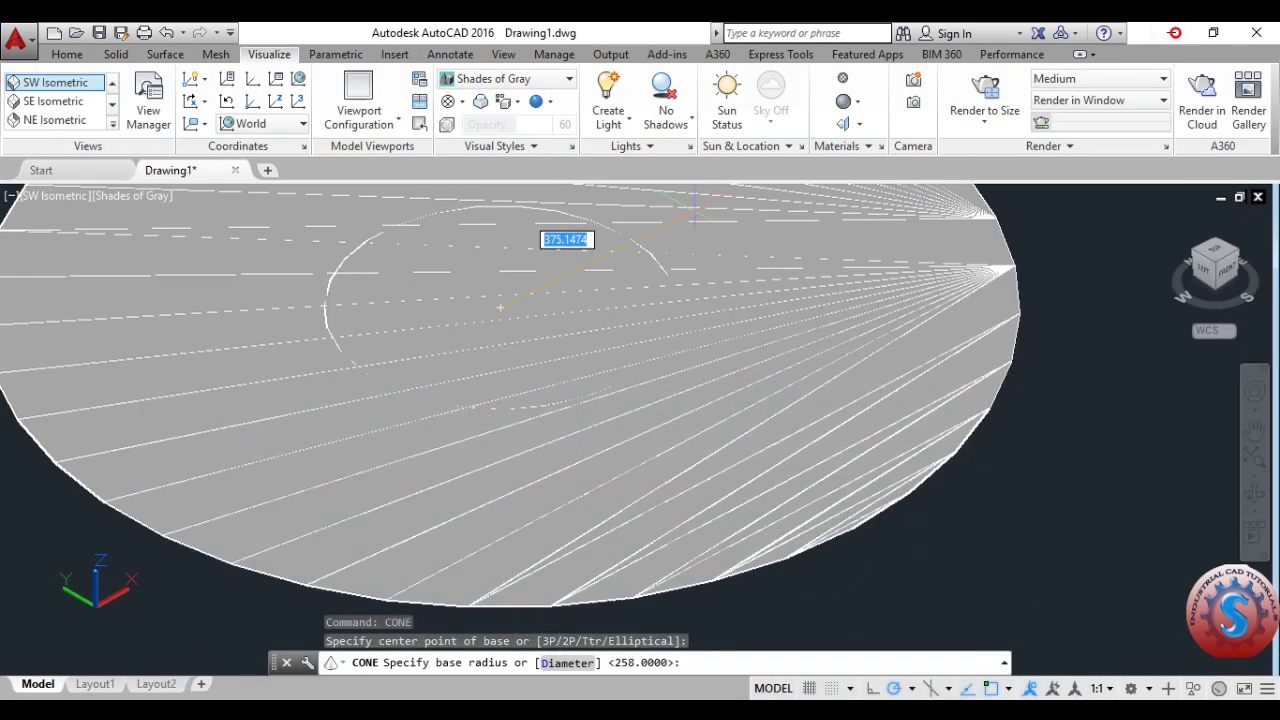
text(D)
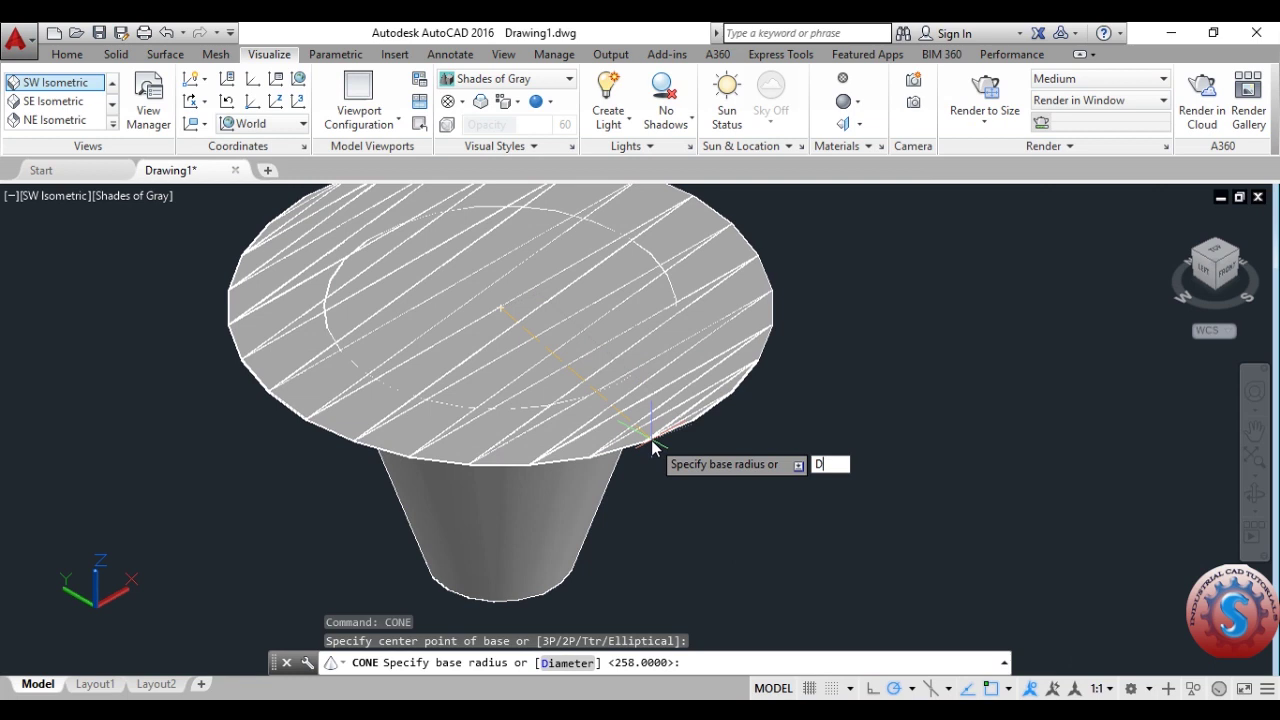
key(Return)
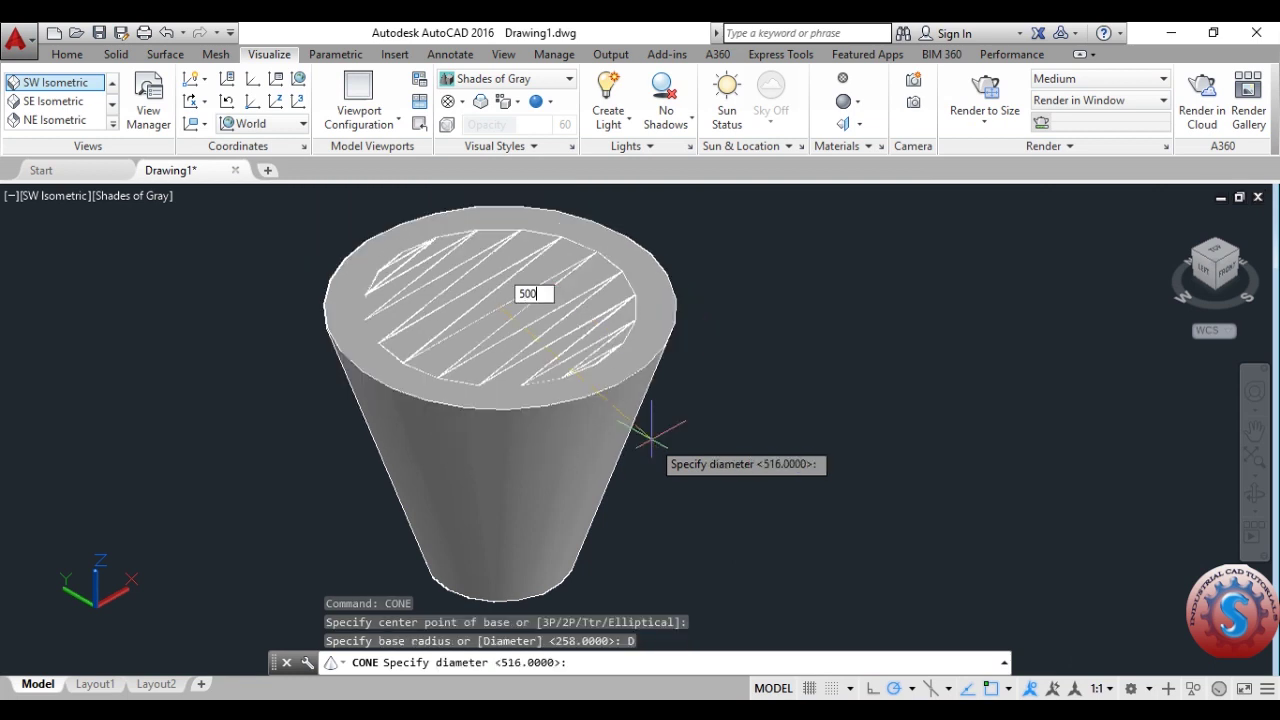
key(Return)
Finish the inner cone with a 100 top radius and 450 height
middle_drag(566, 496, 539, 442)
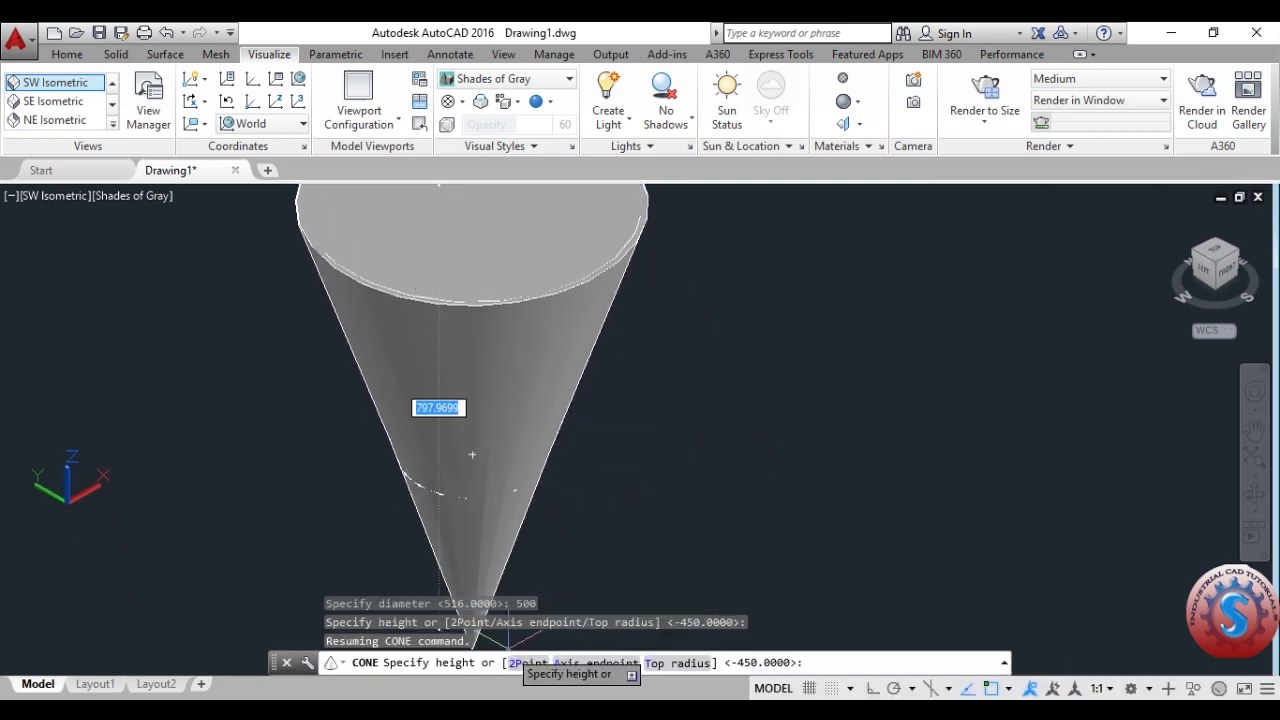
click(685, 664)
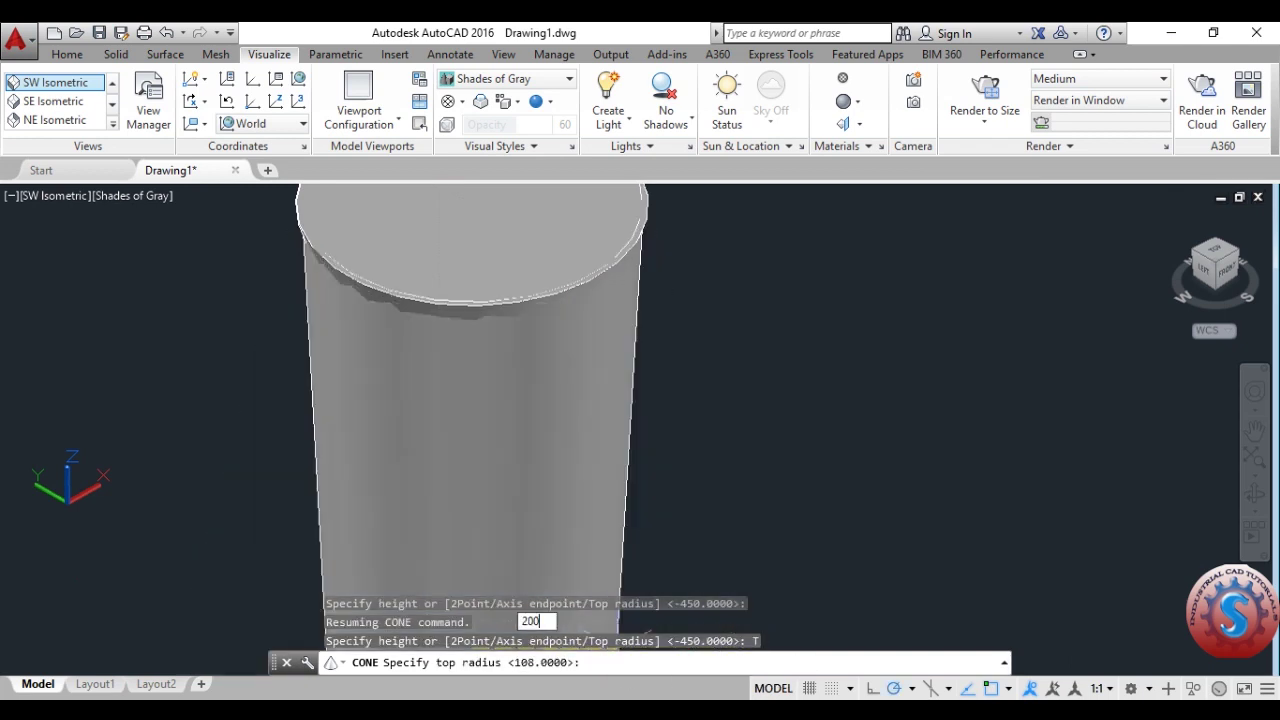
key(Return)
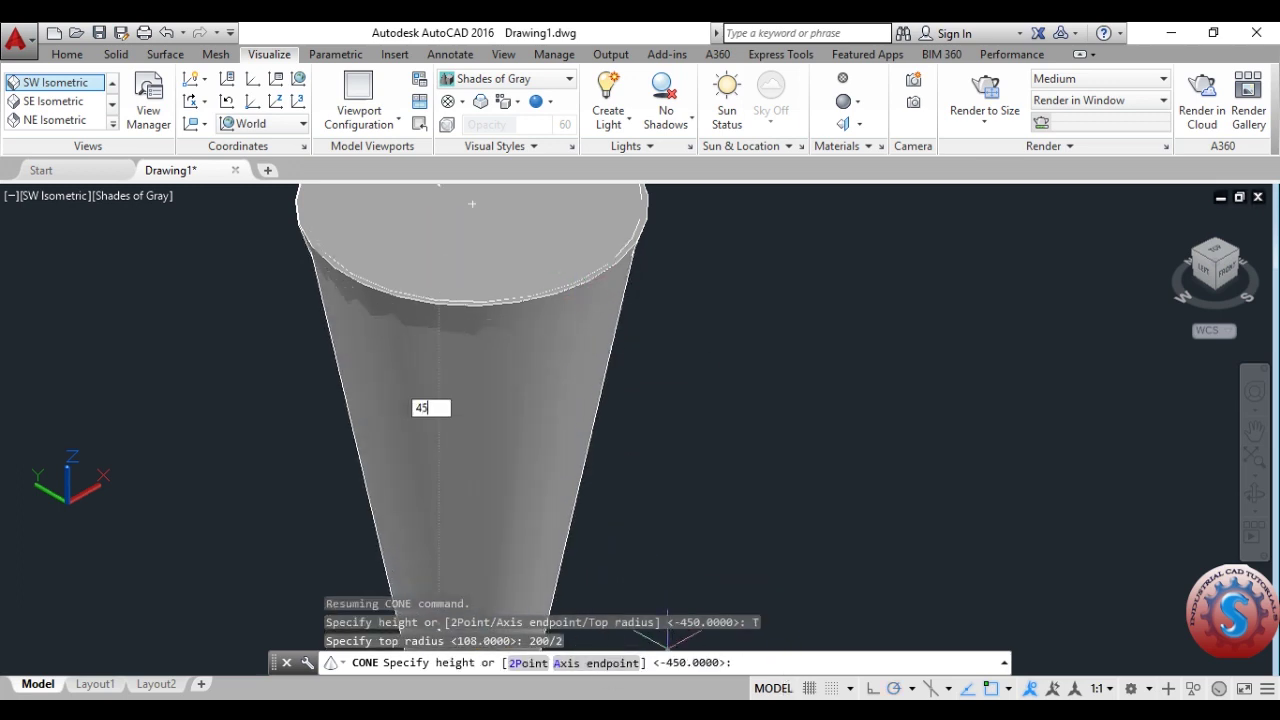
key(Return)
Check the outer and inner cones' dimensions in Quick Properties
scroll(651, 357, down, 2)
click(530, 400)
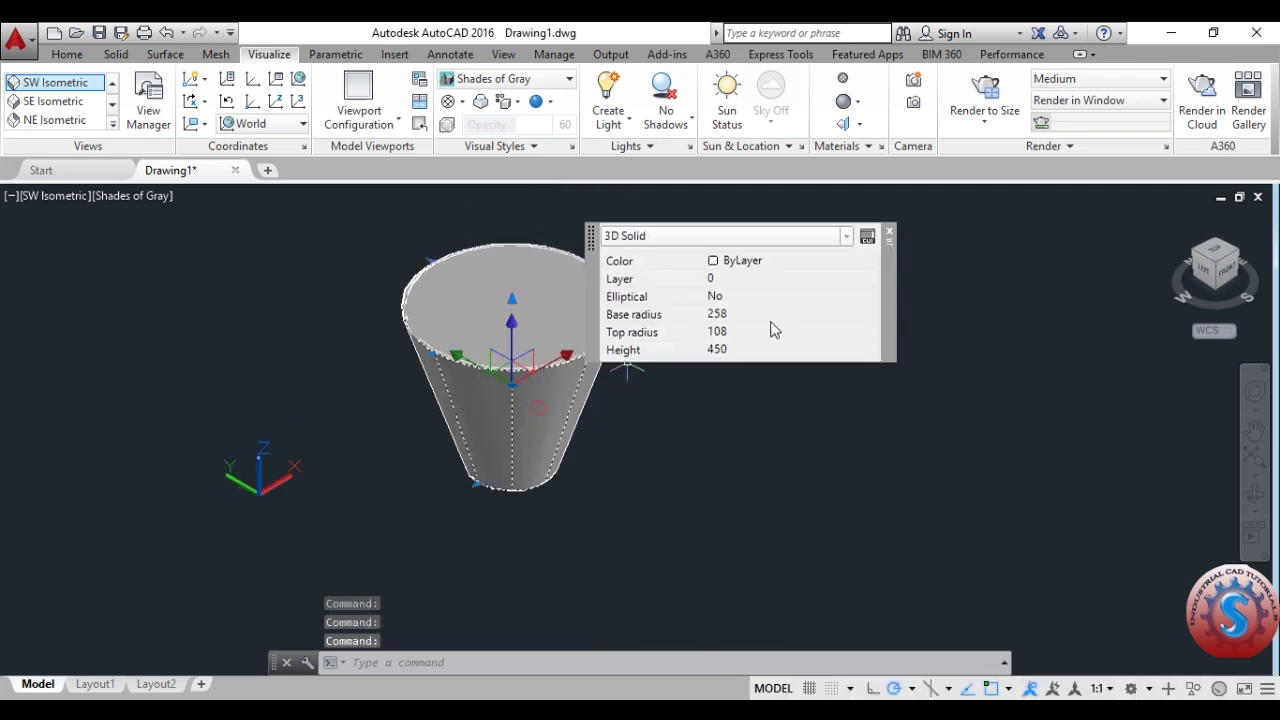
key(Escape)
scroll(570, 308, up, 4)
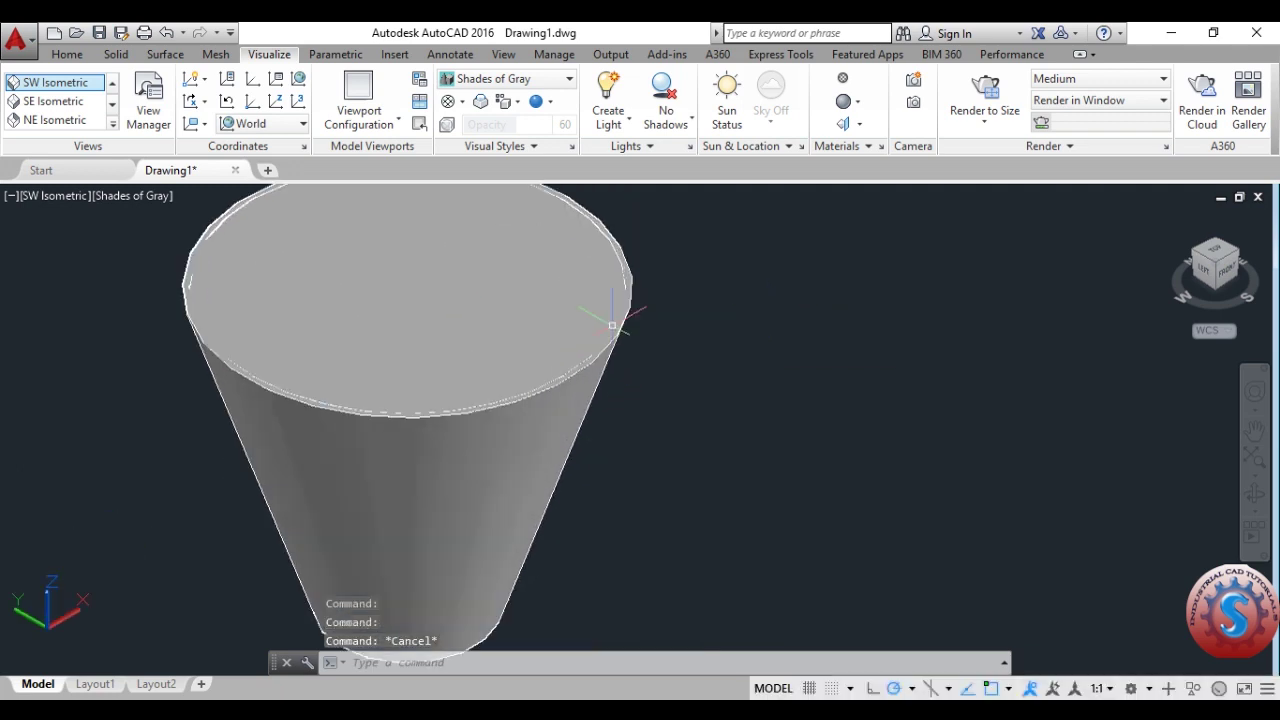
click(566, 369)
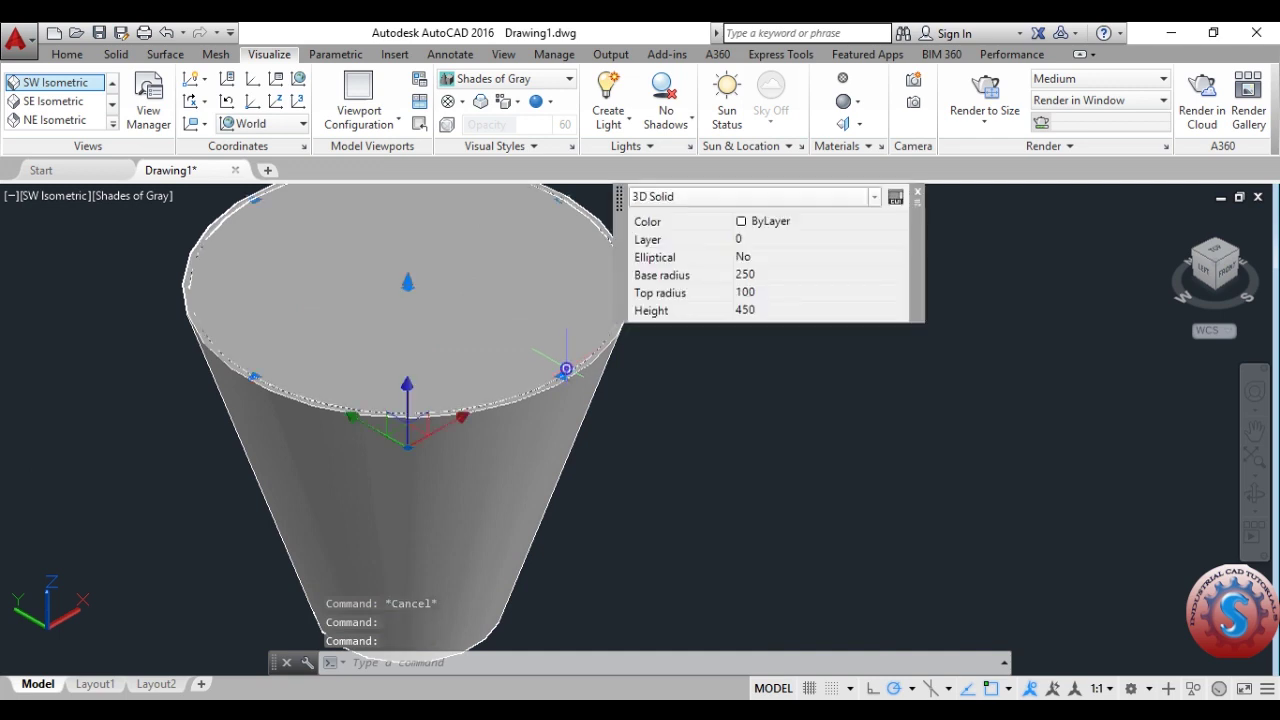
key(Escape)
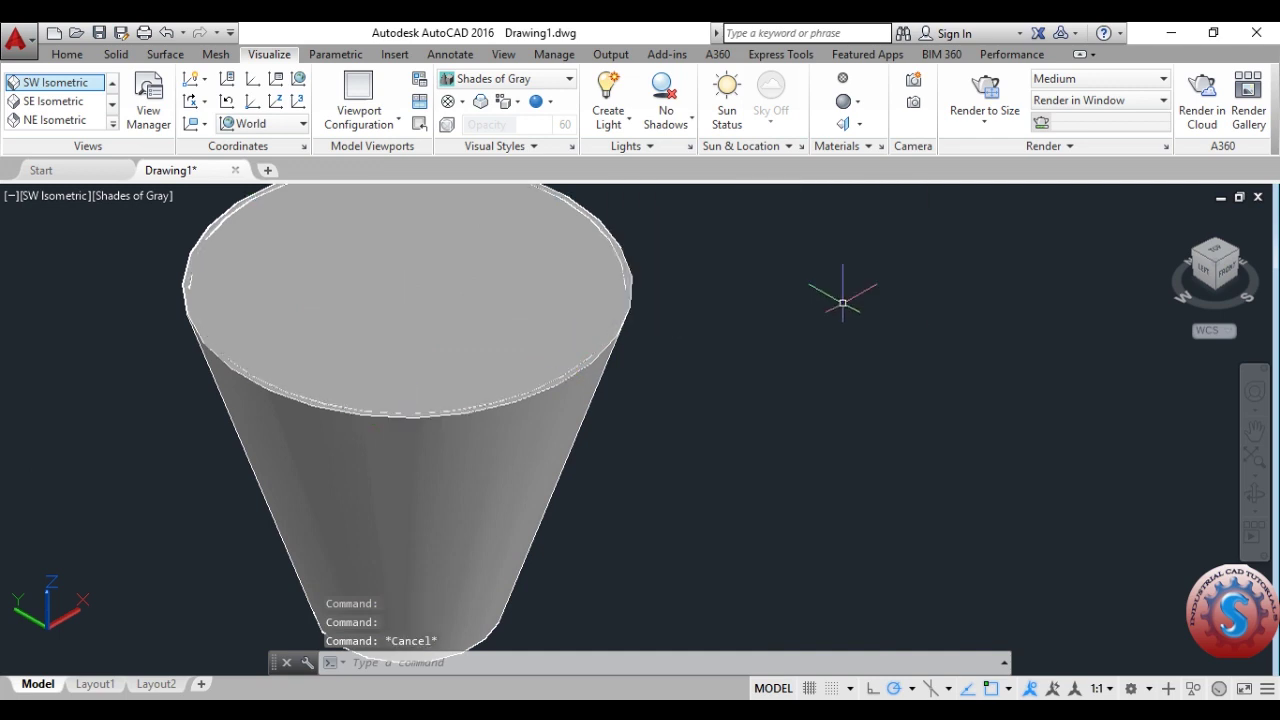
scroll(629, 400, down, 3)
scroll(634, 348, up, 3)
Subtract the inner cone from the outer cone with SUBTRACT, then recentre the view
middle_drag(634, 348, 669, 386)
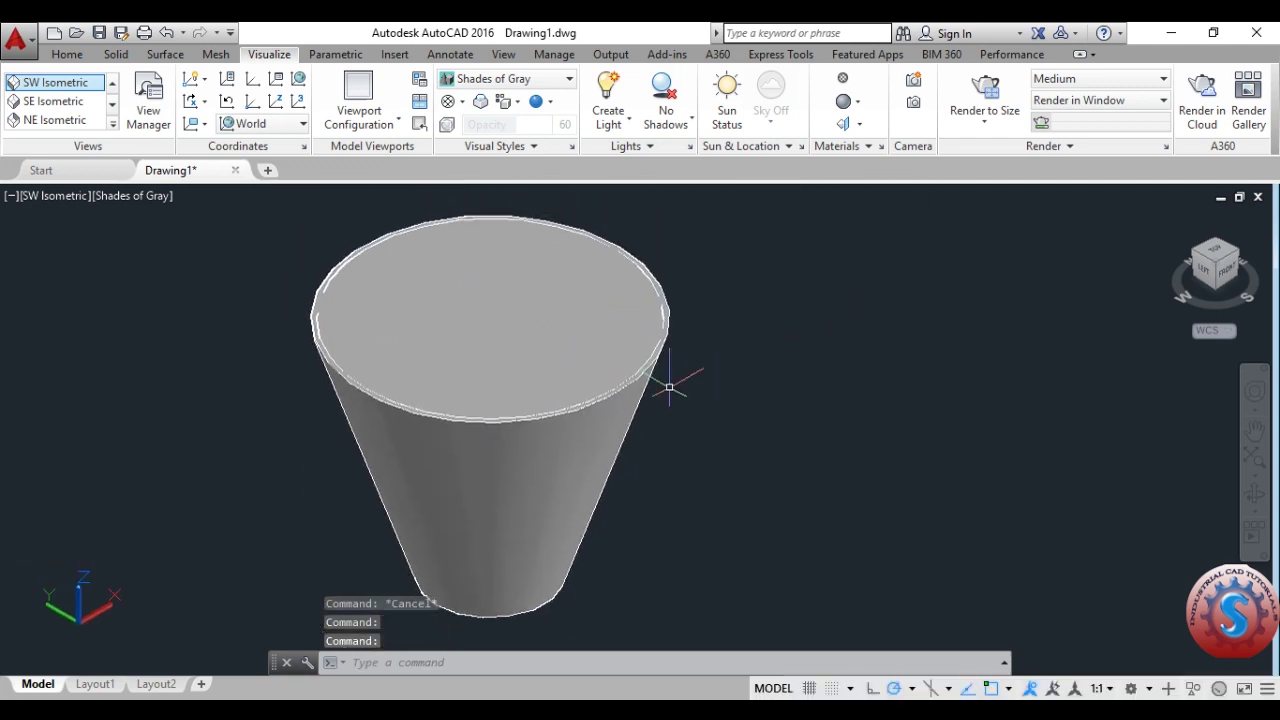
click(448, 664)
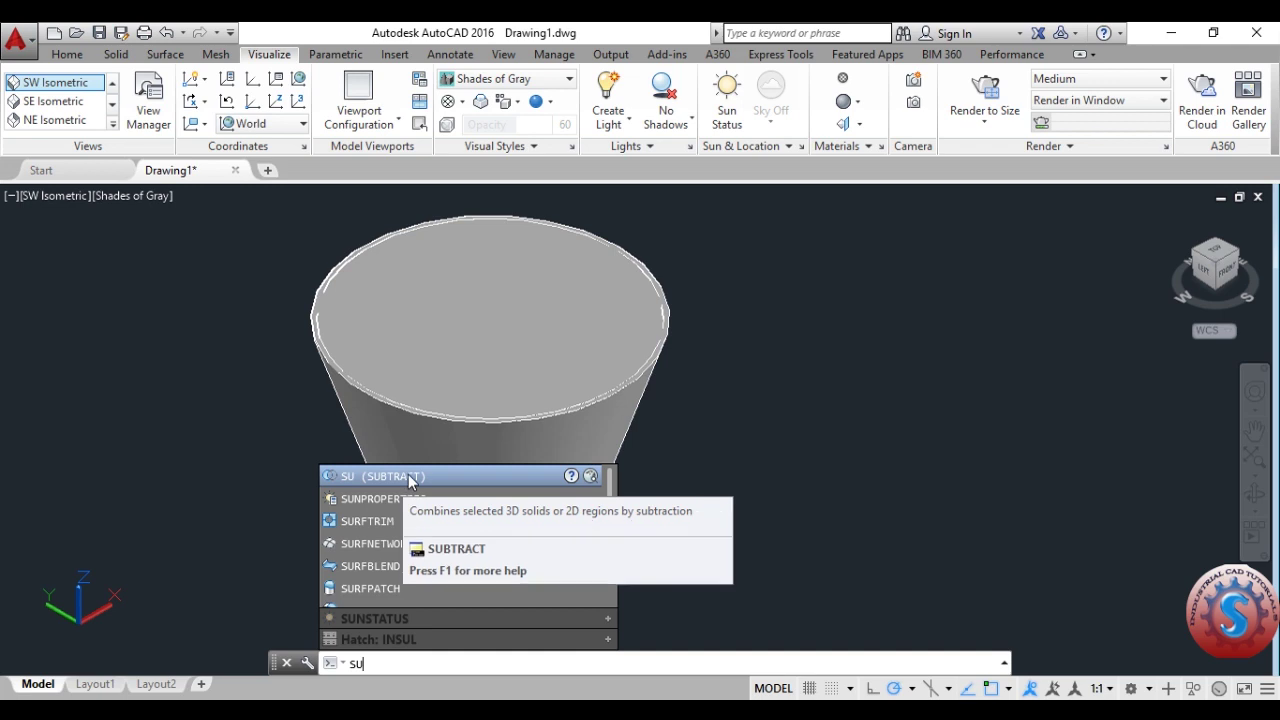
click(384, 478)
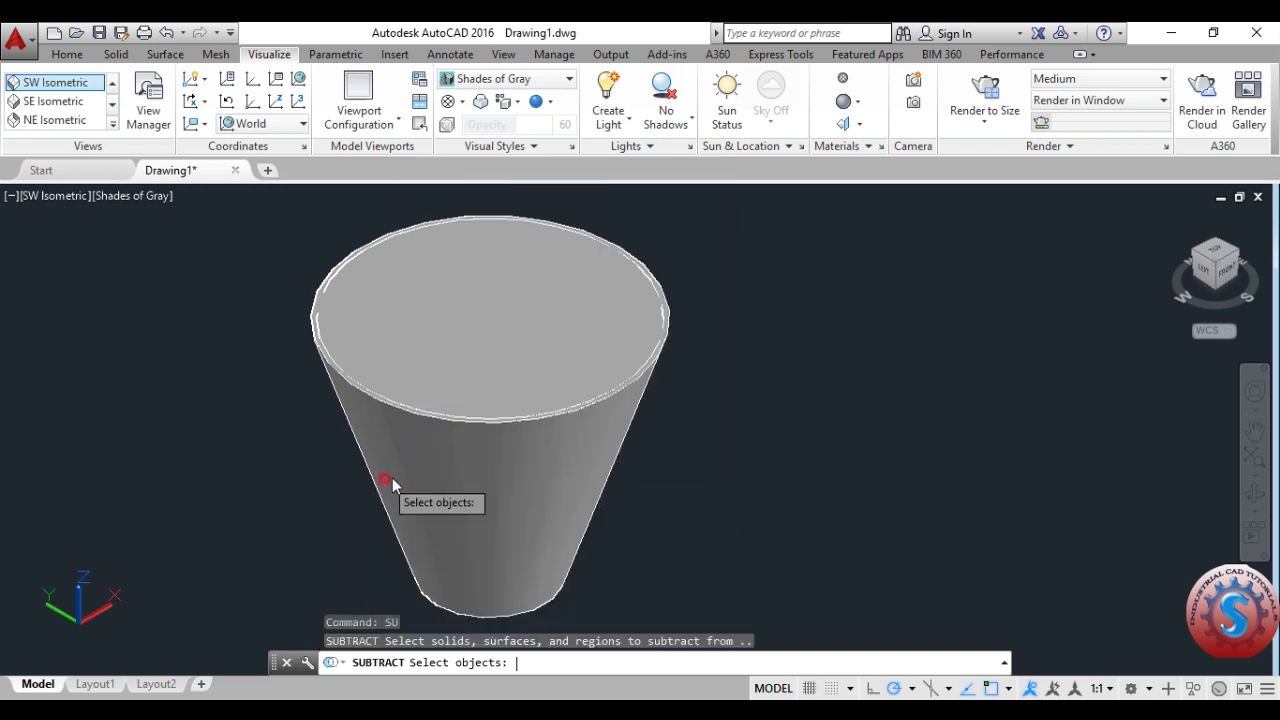
click(595, 405)
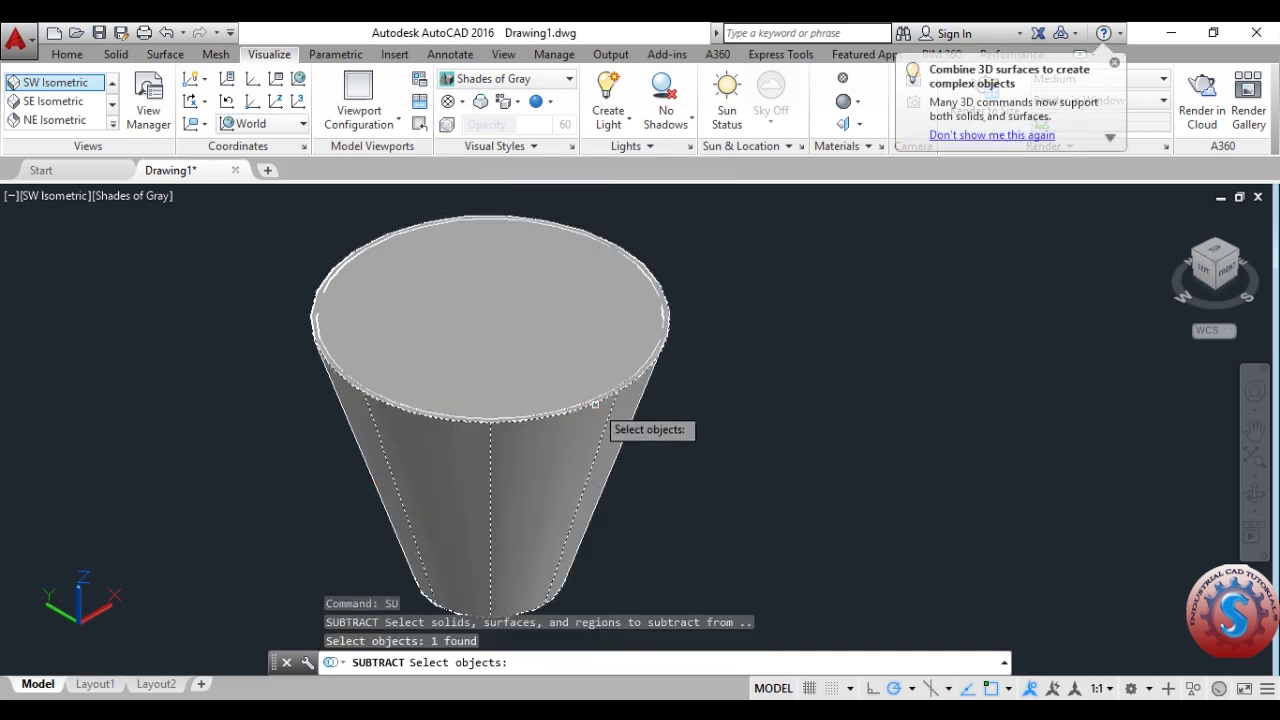
key(Return)
click(592, 397)
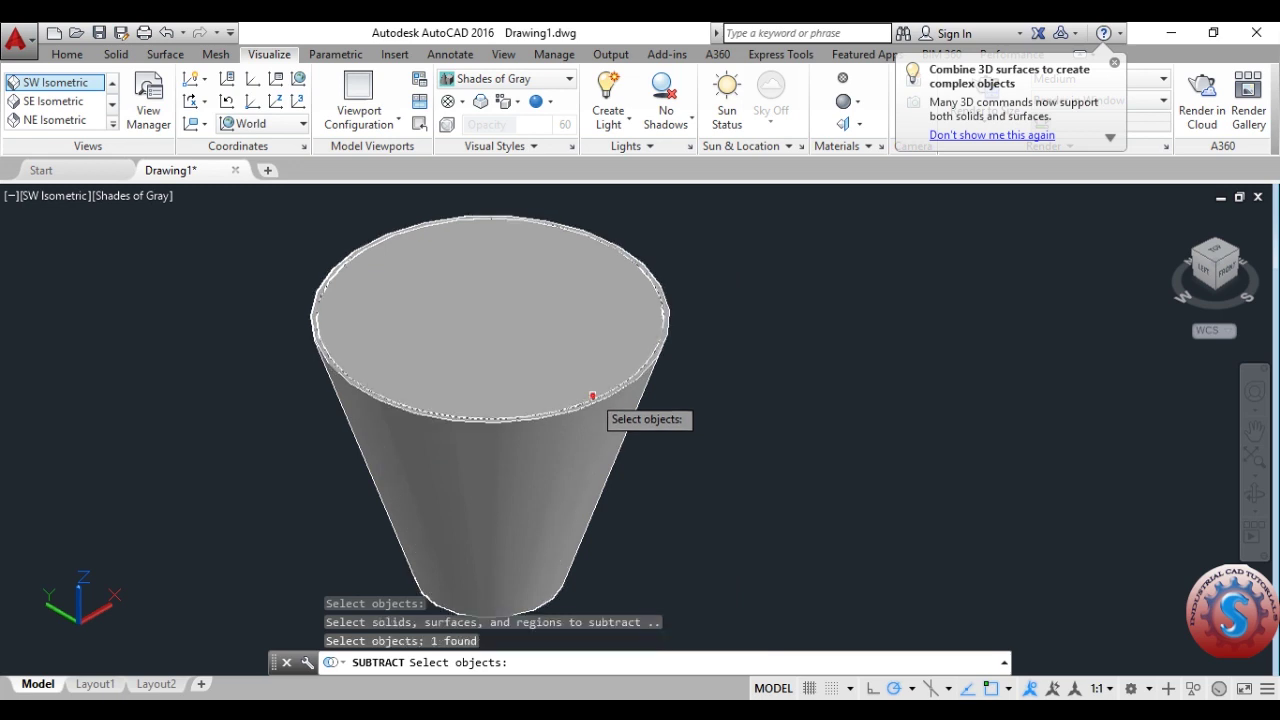
key(Return)
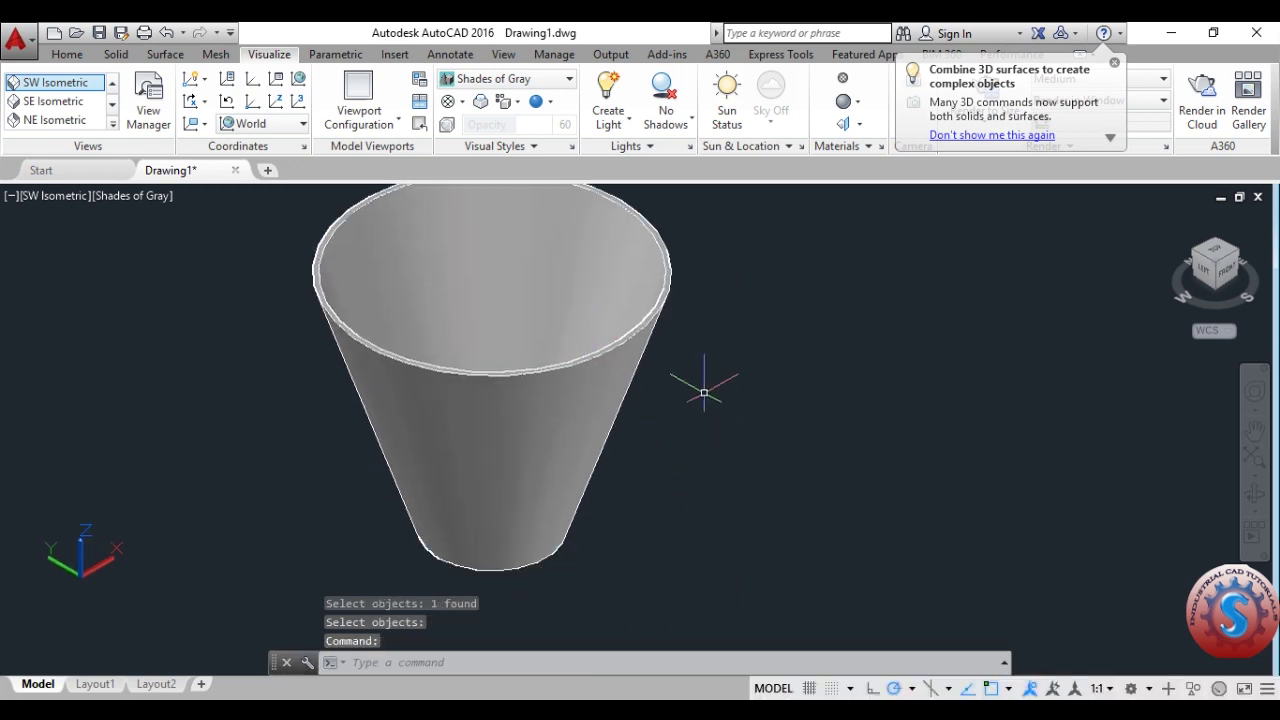
scroll(700, 386, down, 3)
scroll(650, 450, up, 2)
scroll(586, 480, up, 2)
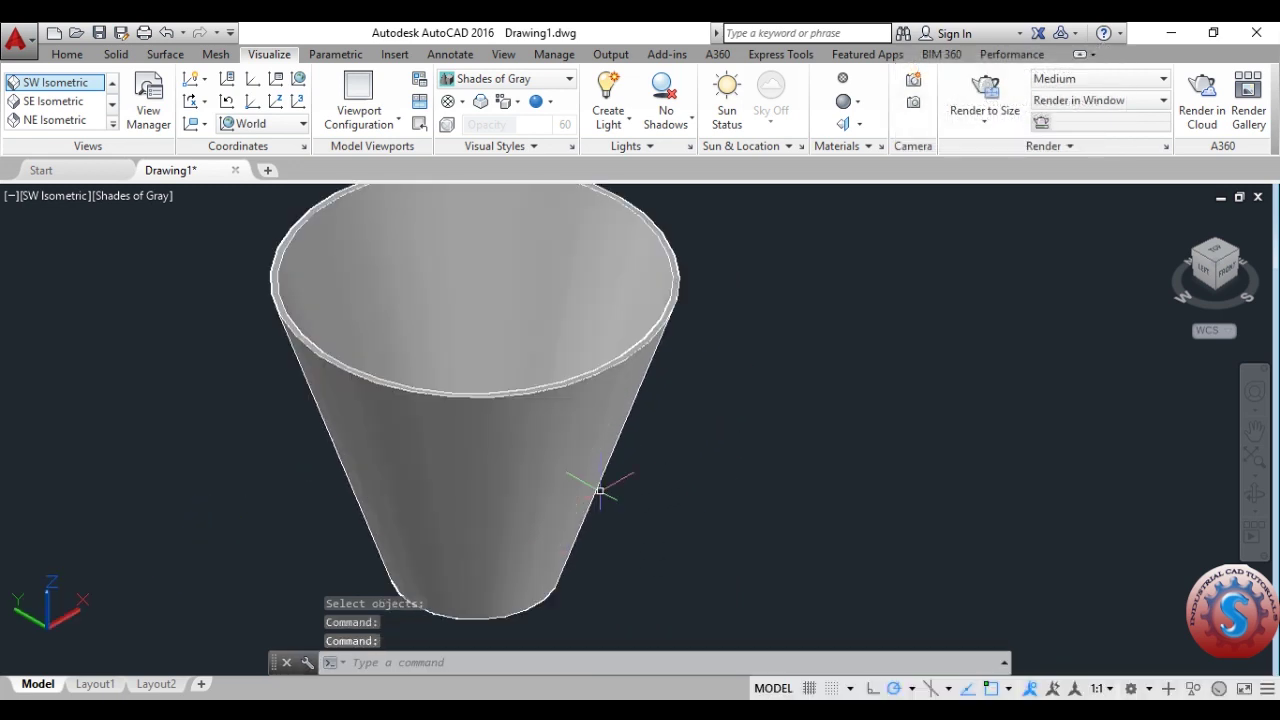
scroll(586, 486, down, 2)
scroll(586, 480, up, 1)
middle_drag(603, 505, 612, 514)
key(Escape)
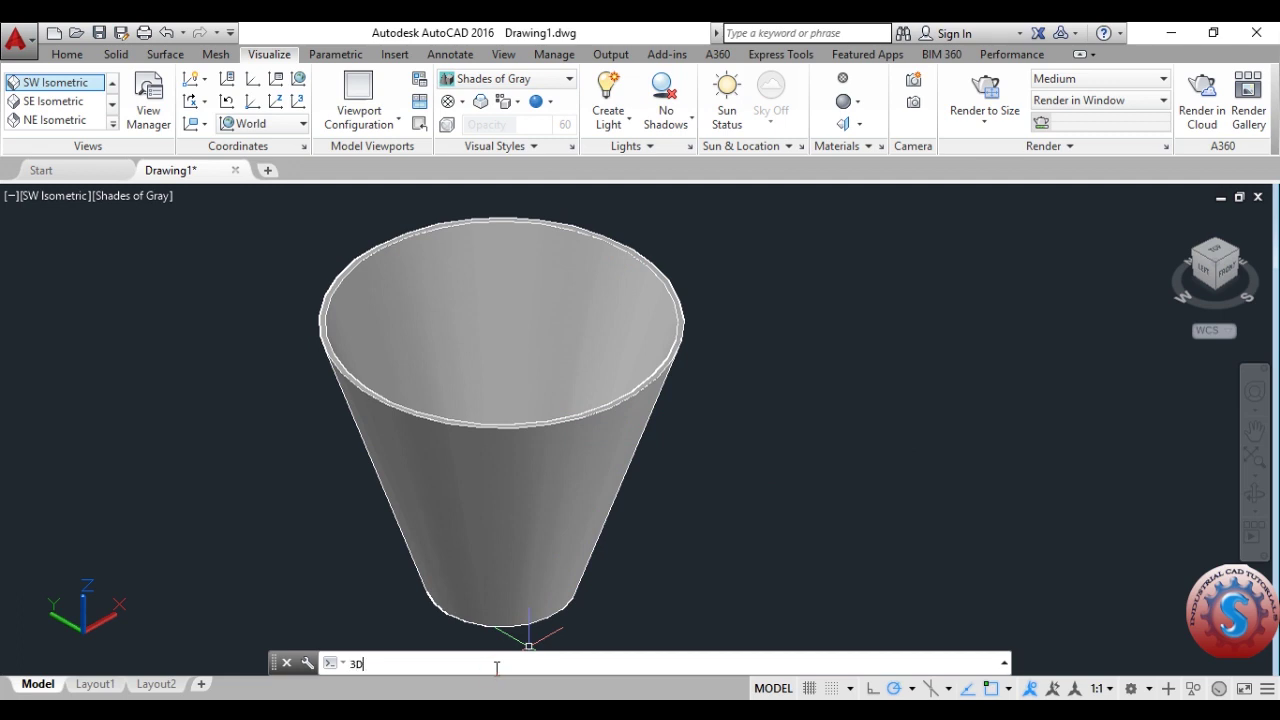
Orbit the view with ORBIT round to a top view of the hollow cone
text(ORBIT)
key(Return)
drag(598, 289, 645, 428)
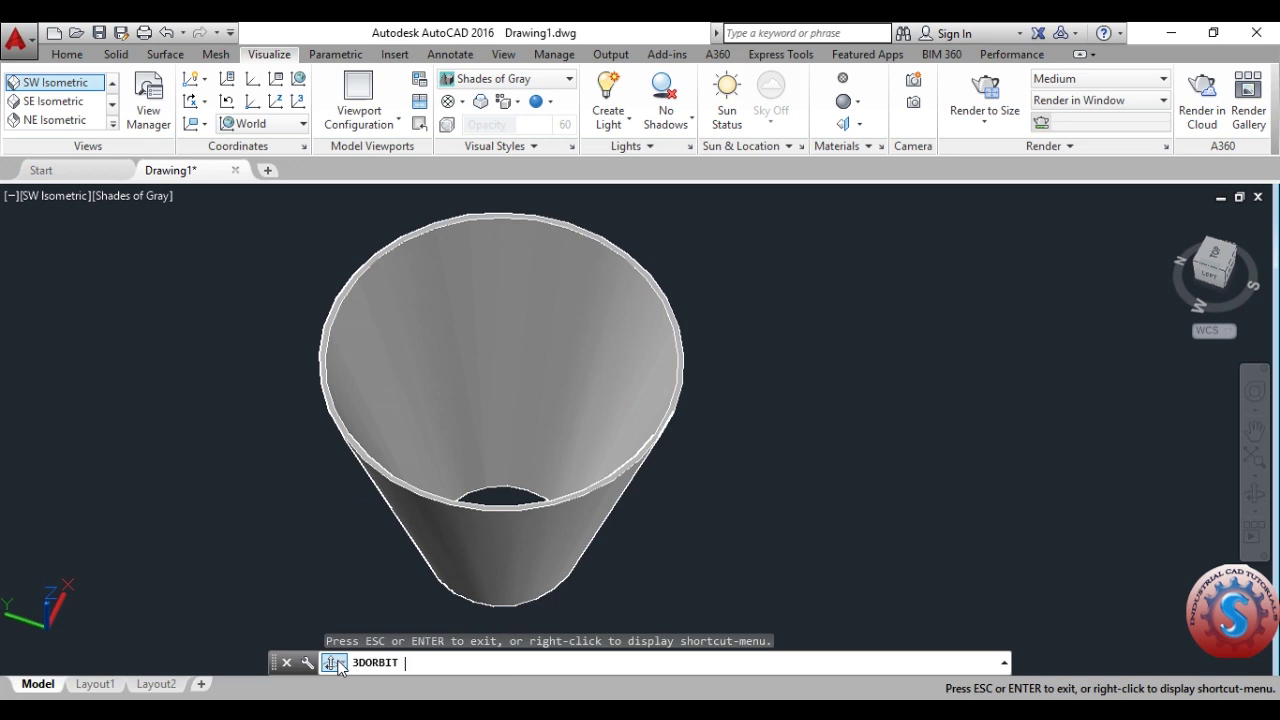
key(Escape)
Free-orbit the cone with 3DFORBIT to look straight down its axis
text(3D)
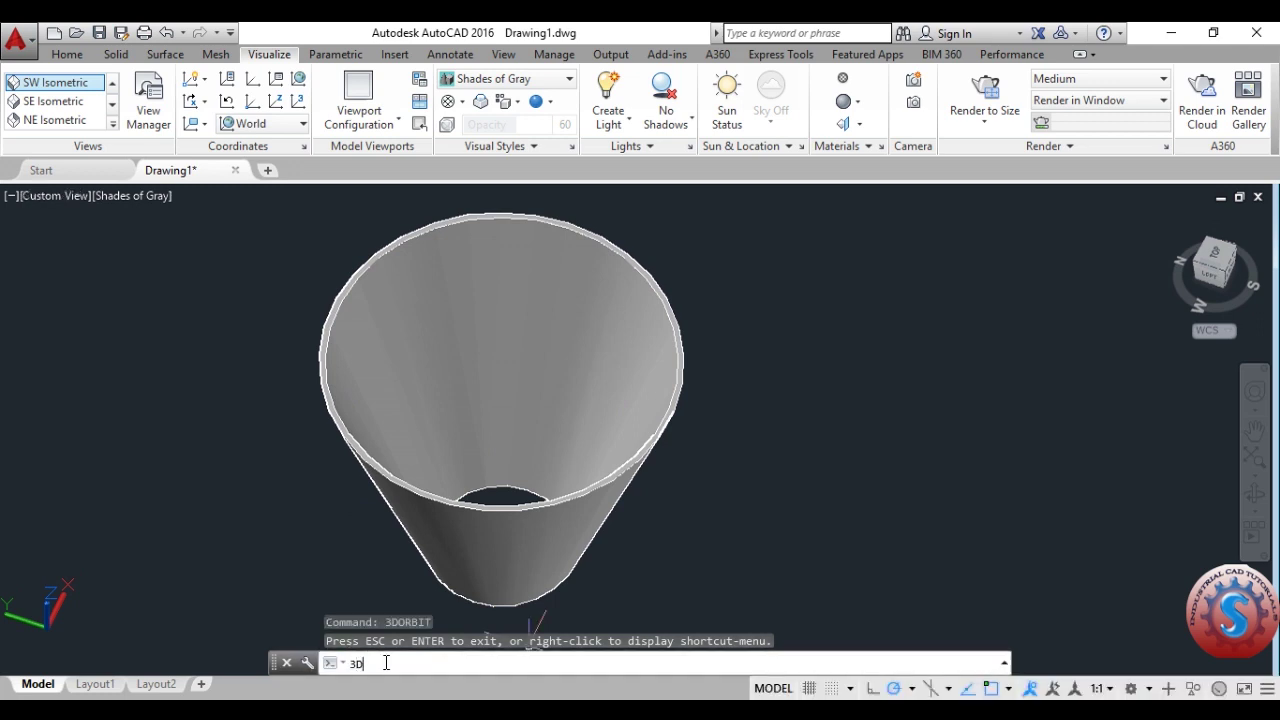
text(F)
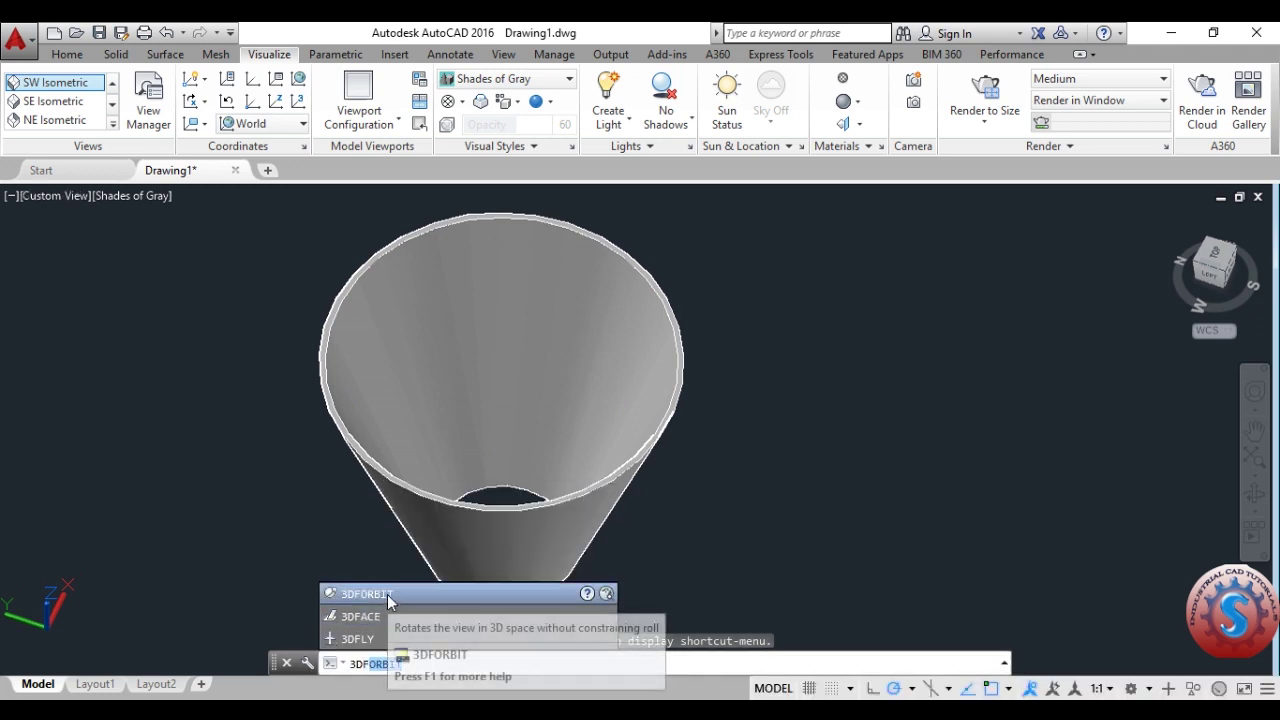
click(387, 594)
drag(671, 349, 786, 429)
Shade the cone in the Conceptual visual style and orbit it upward
click(510, 78)
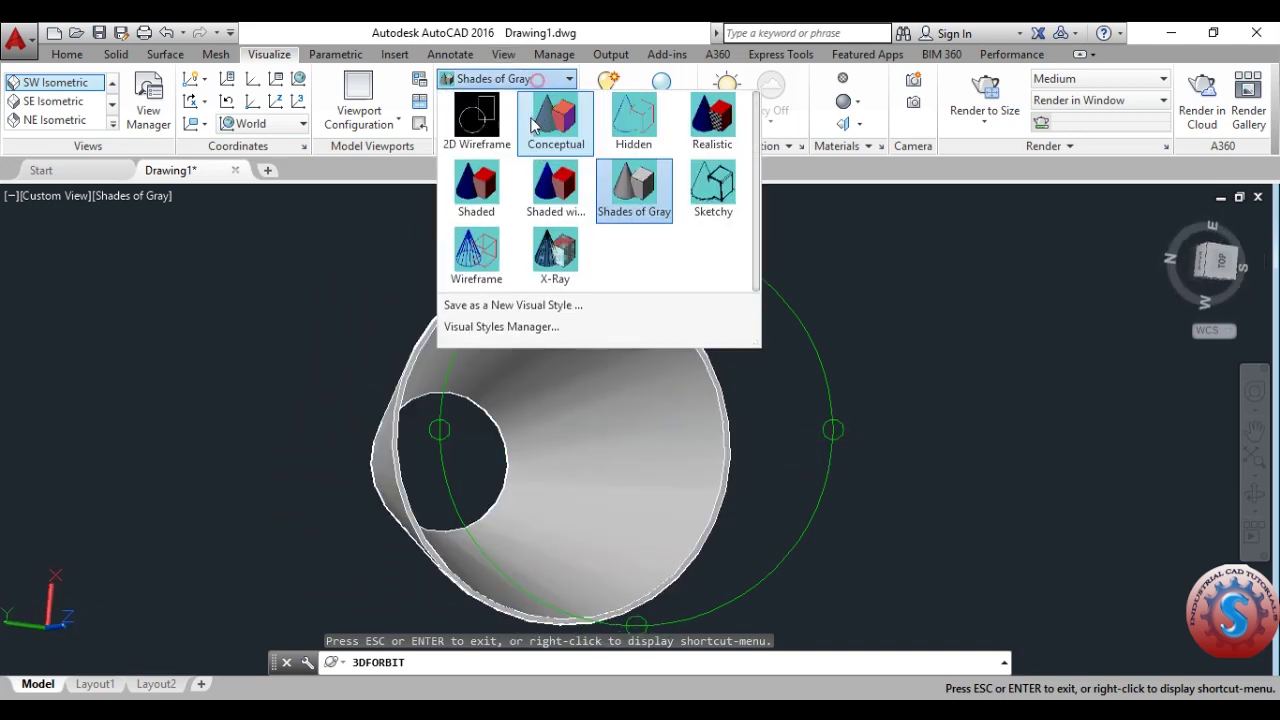
click(565, 133)
drag(600, 294, 557, 560)
key(Escape)
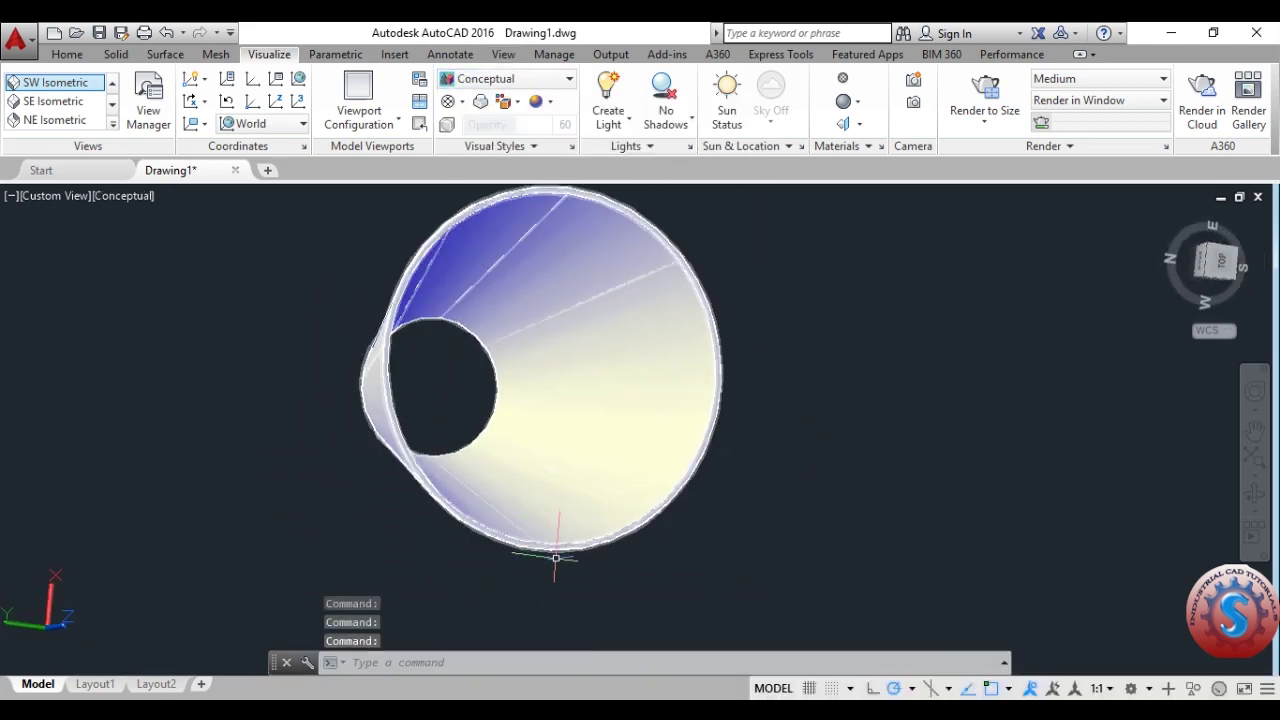
Free-orbit the cone again from an end view to upright, looking into its open top
key(Up)
key(Return)
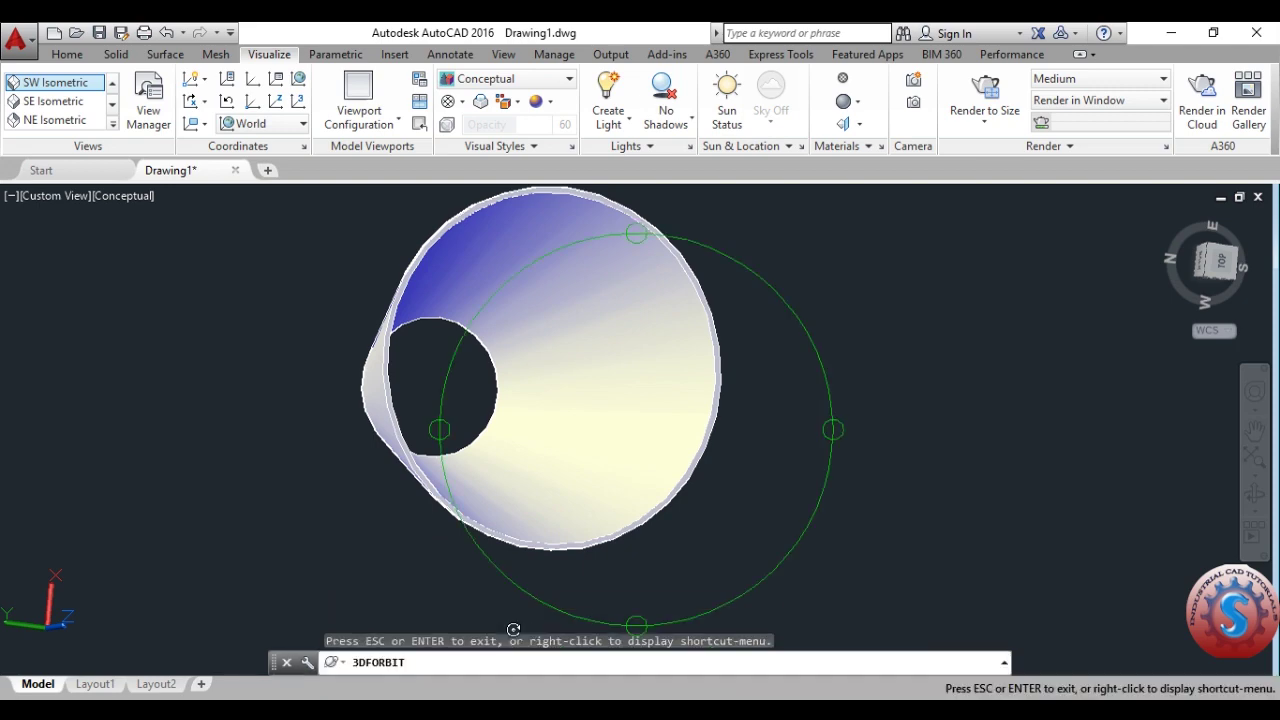
drag(739, 444, 585, 345)
scroll(710, 457, down, 2)
scroll(677, 412, up, 2)
mouse_move(677, 412)
mouse_down()
mouse_move(660, 434)
mouse_move(614, 371)
mouse_move(632, 386)
mouse_up()
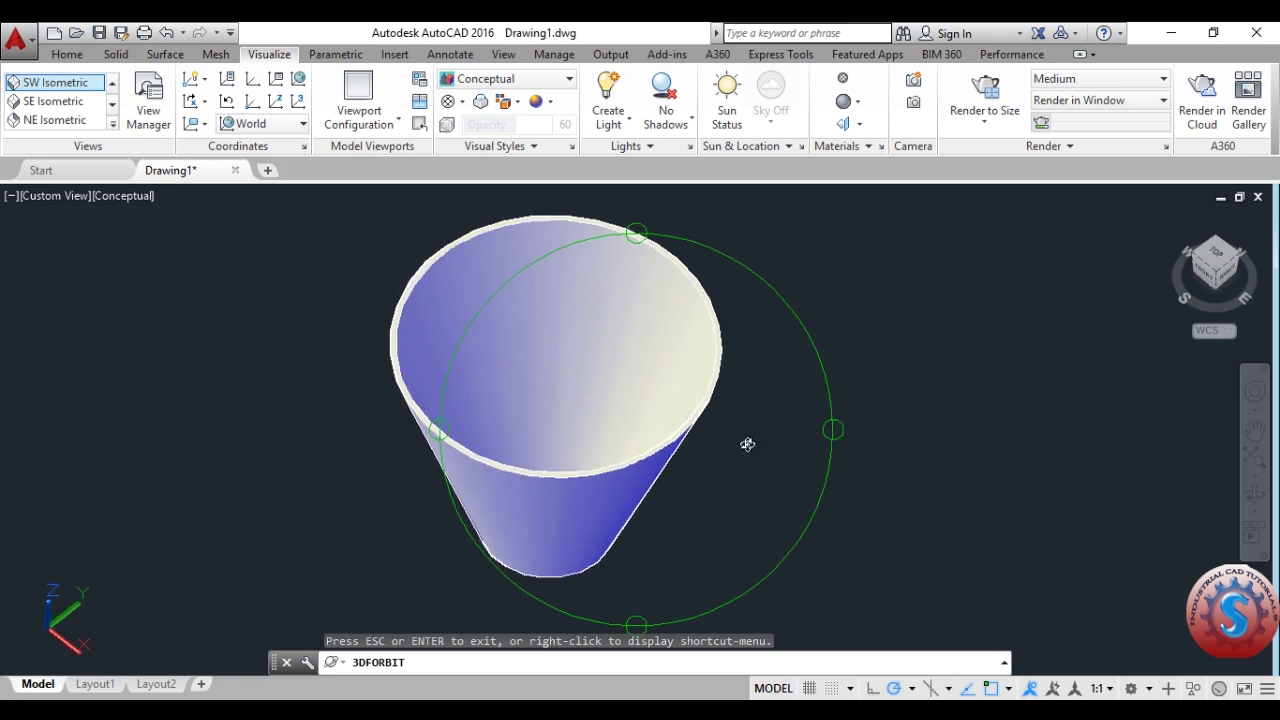
click(399, 120)
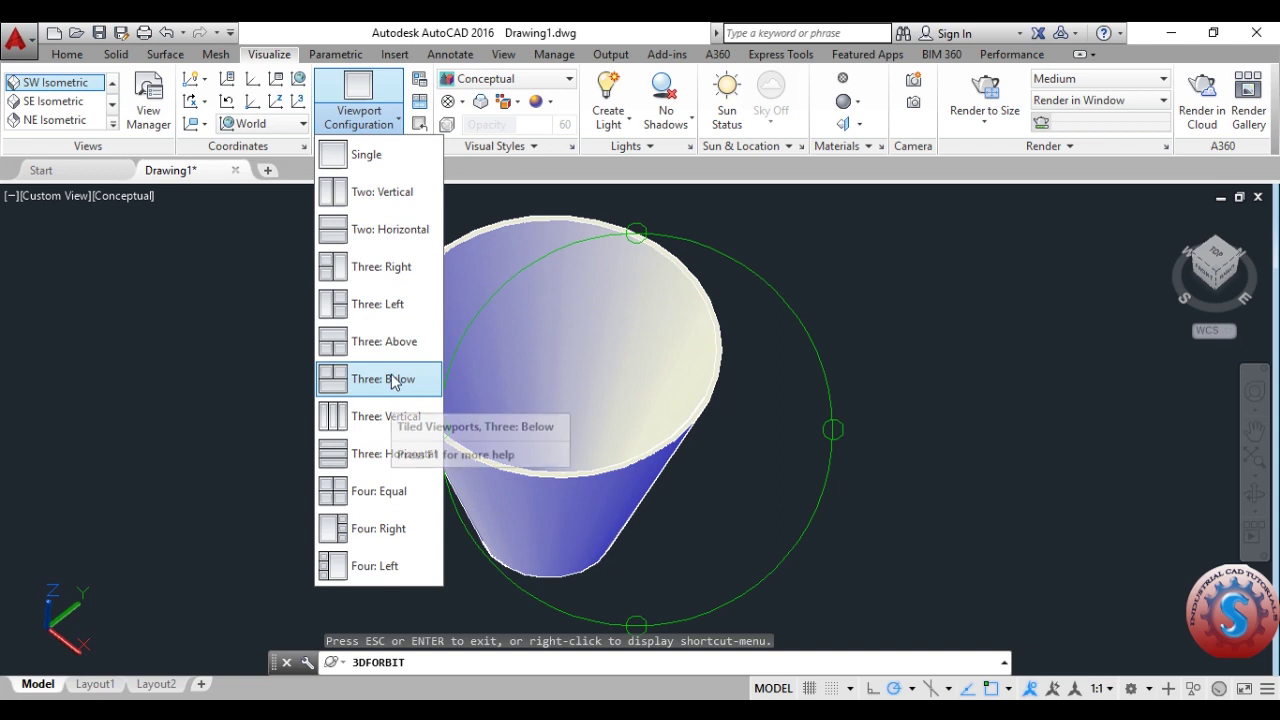
click(372, 491)
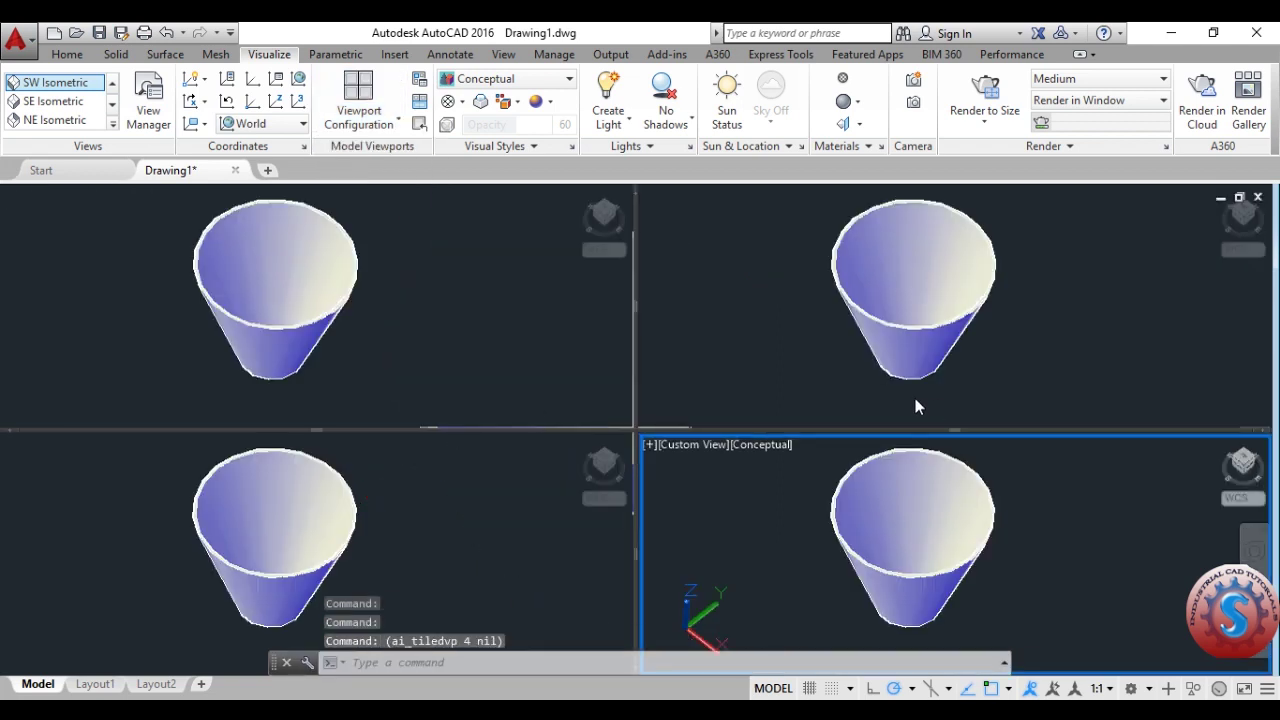
click(494, 309)
shift+middle_drag(481, 318, 511, 320)
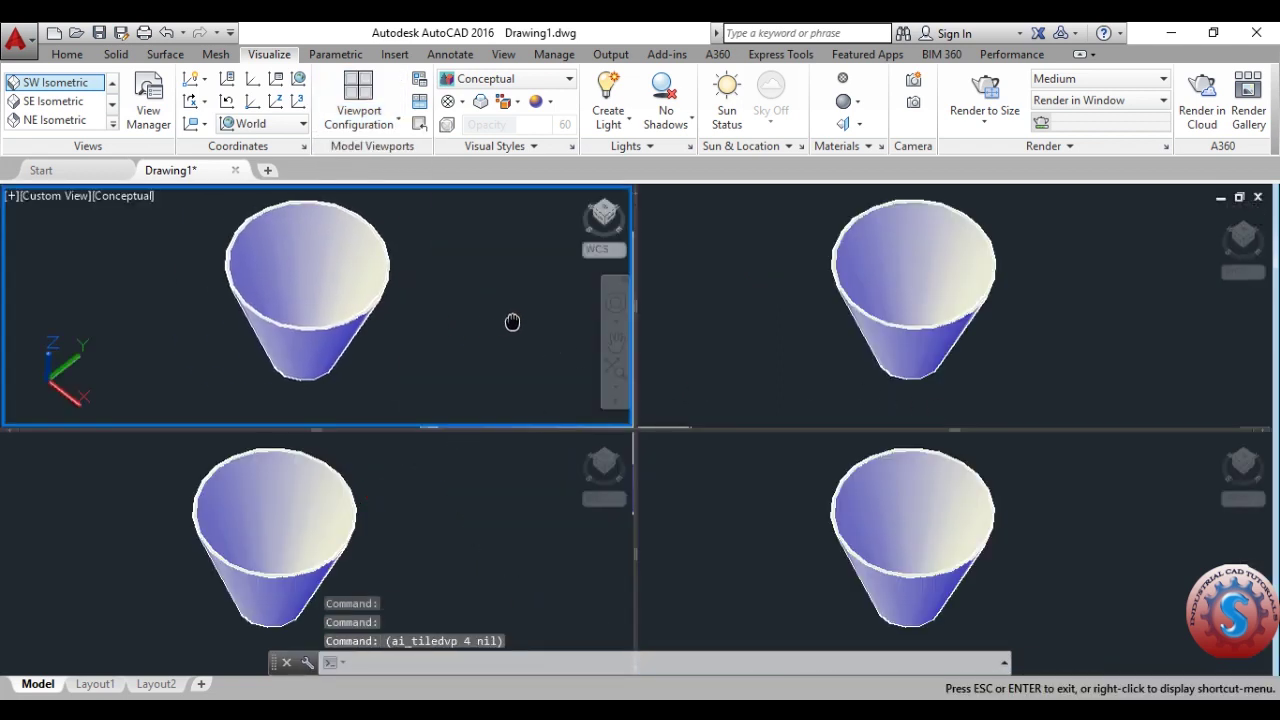
click(873, 302)
click(873, 302)
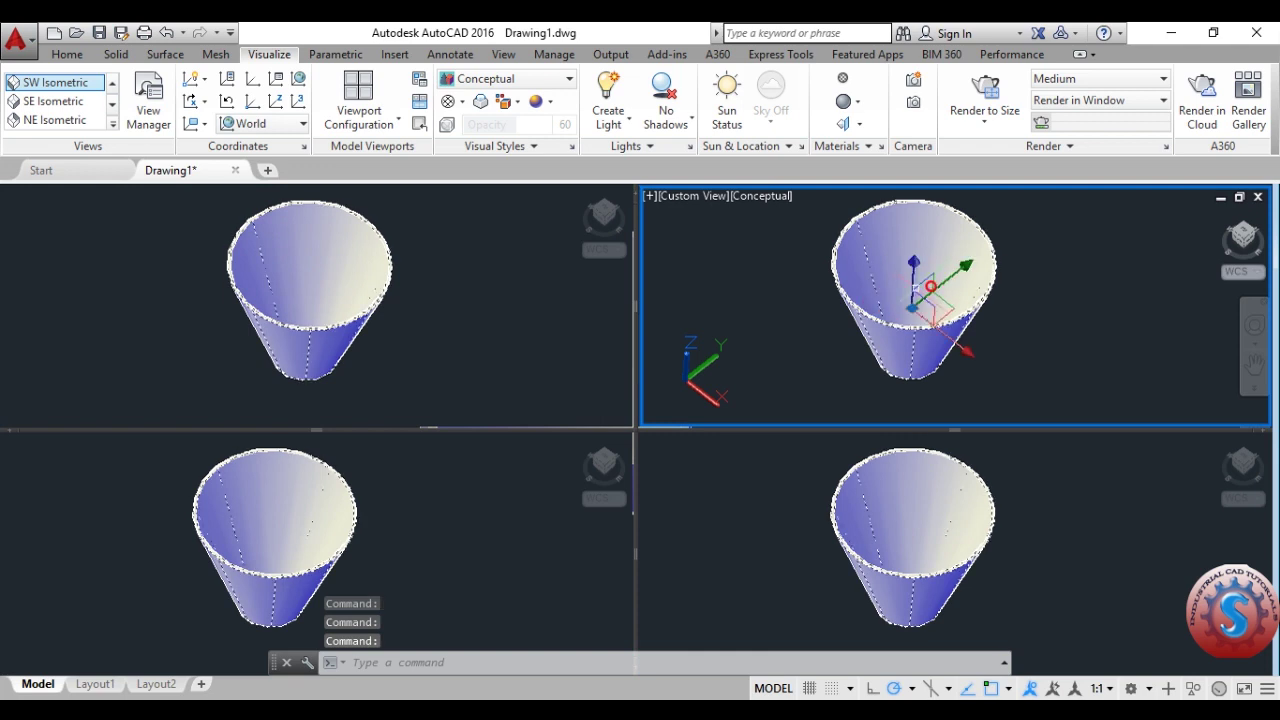
click(413, 342)
key(Escape)
key(Escape)
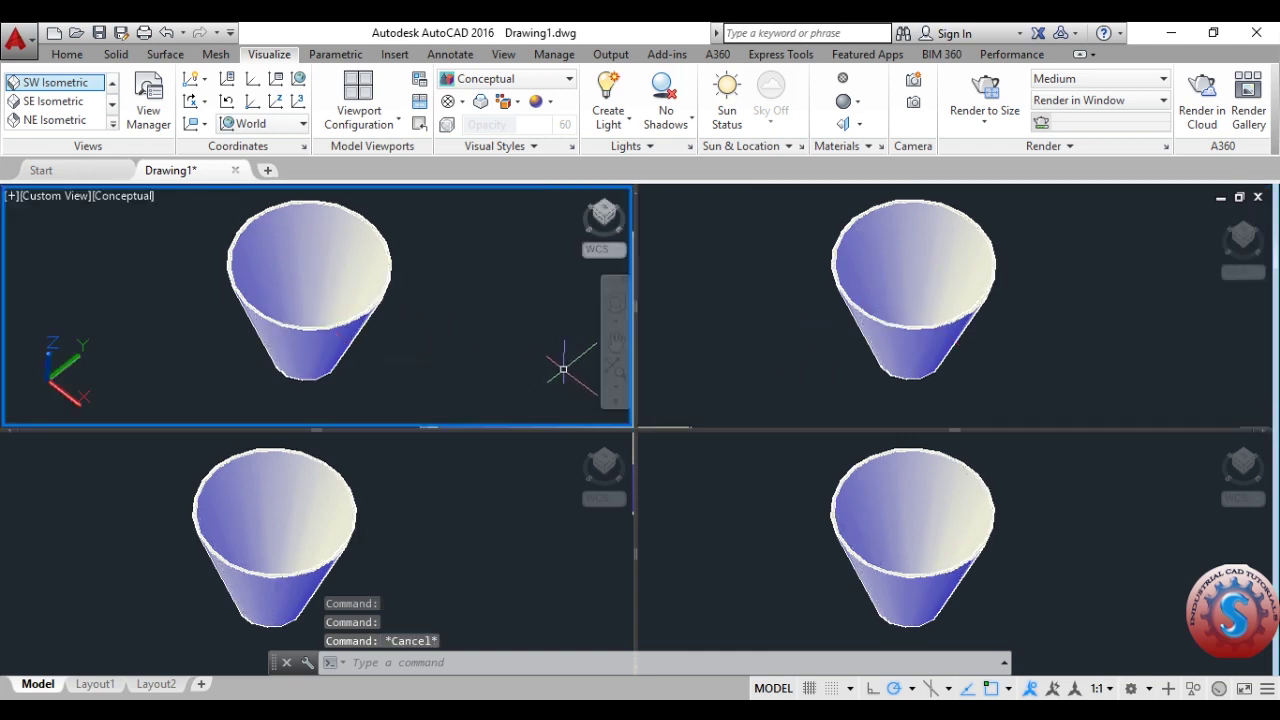
click(398, 98)
click(396, 122)
click(396, 155)
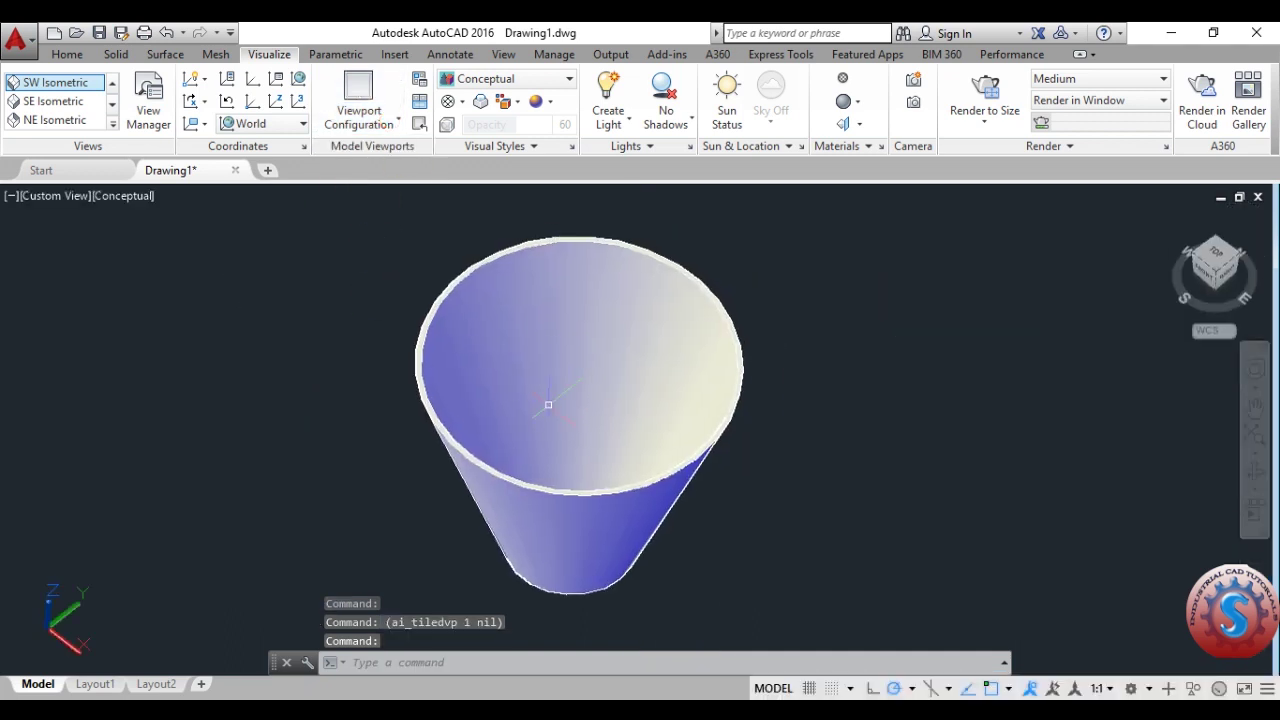
View the cone from NE Isometric, Right, Top, Bottom and Left, ending on SW Isometric
click(84, 119)
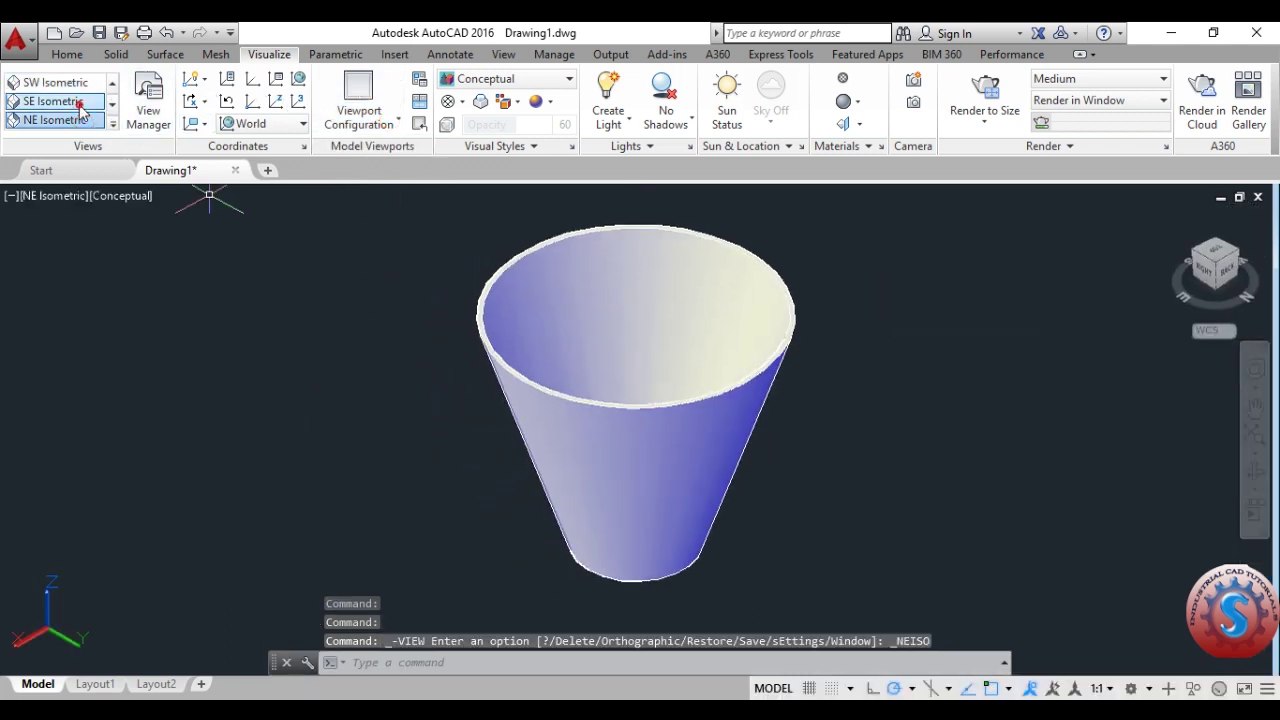
click(113, 123)
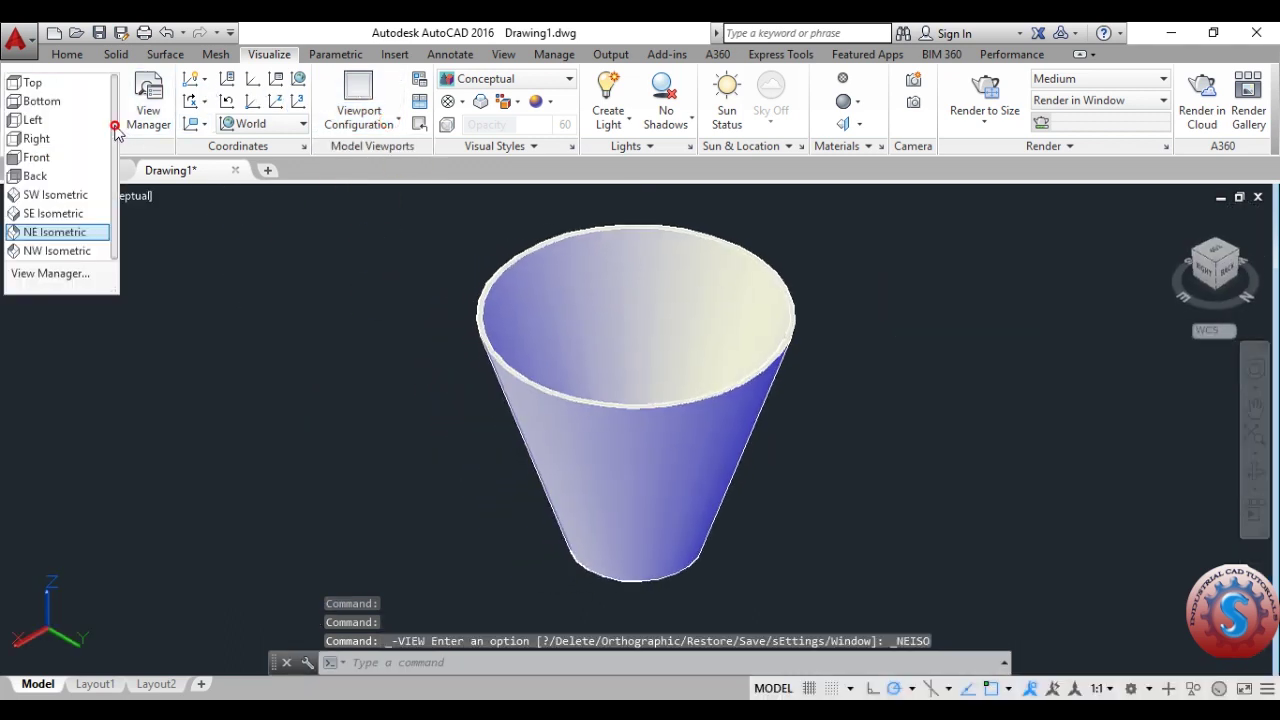
click(40, 131)
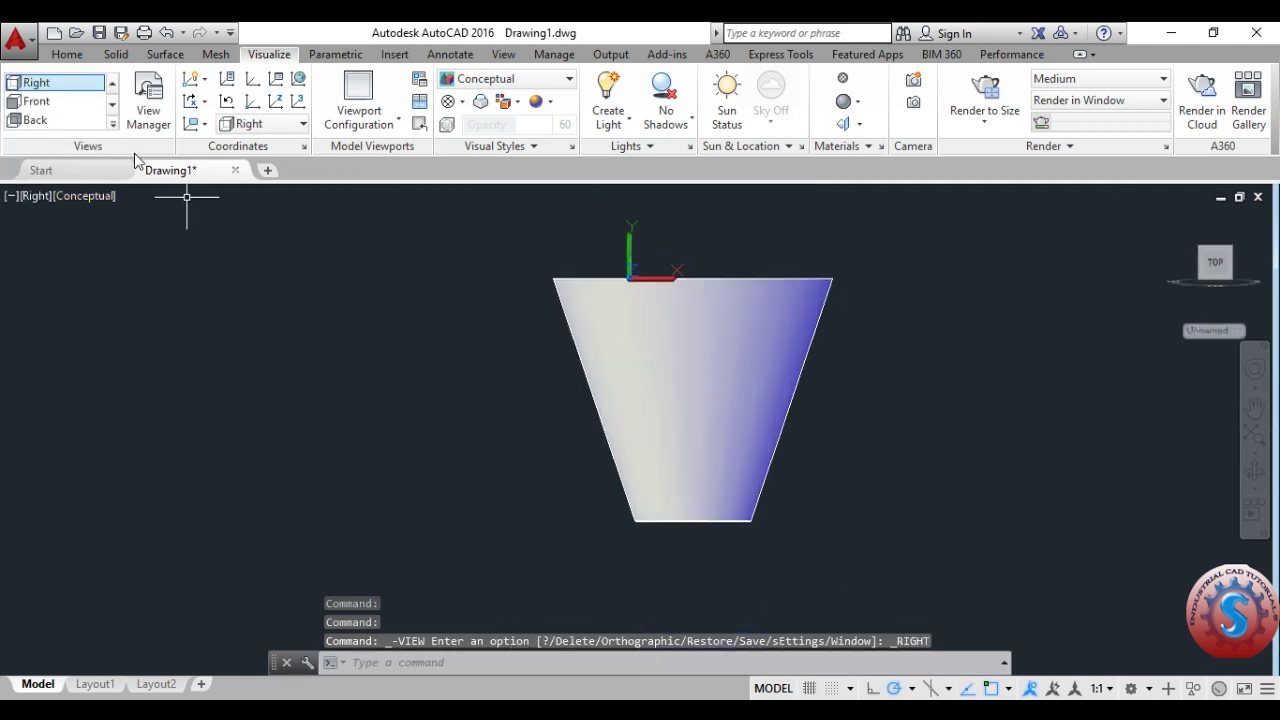
click(112, 85)
click(98, 84)
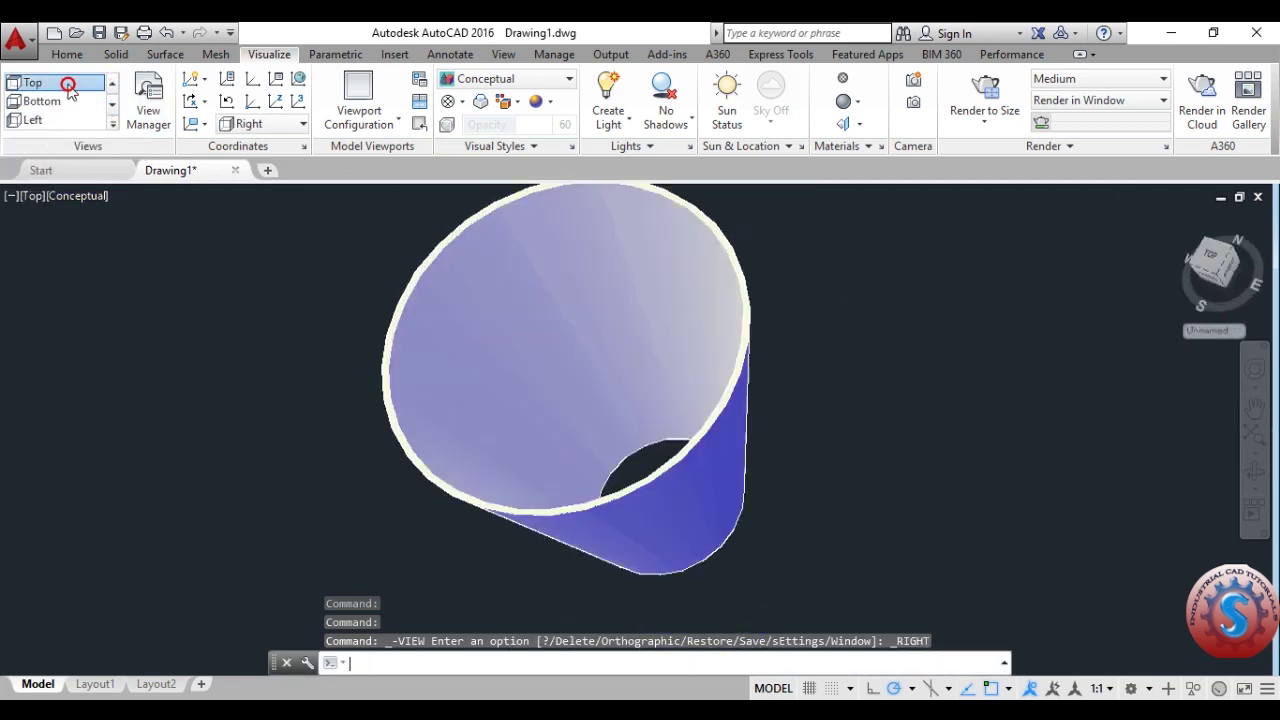
click(73, 101)
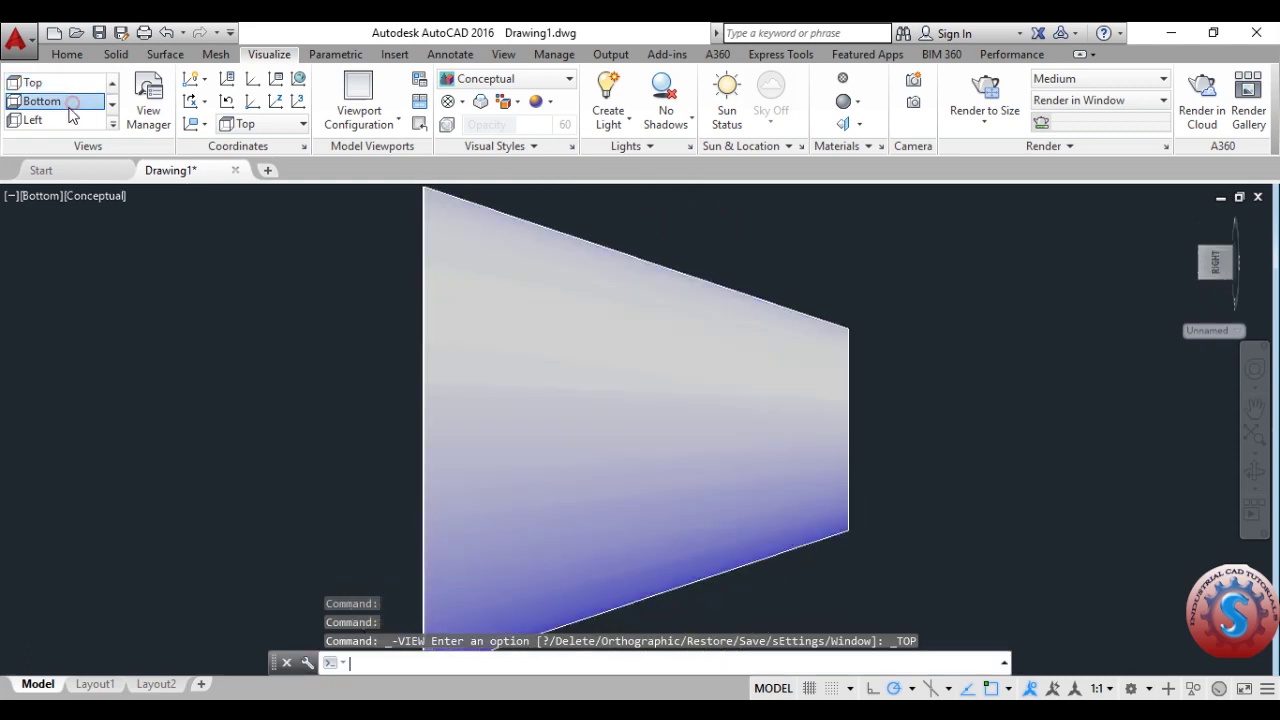
click(34, 123)
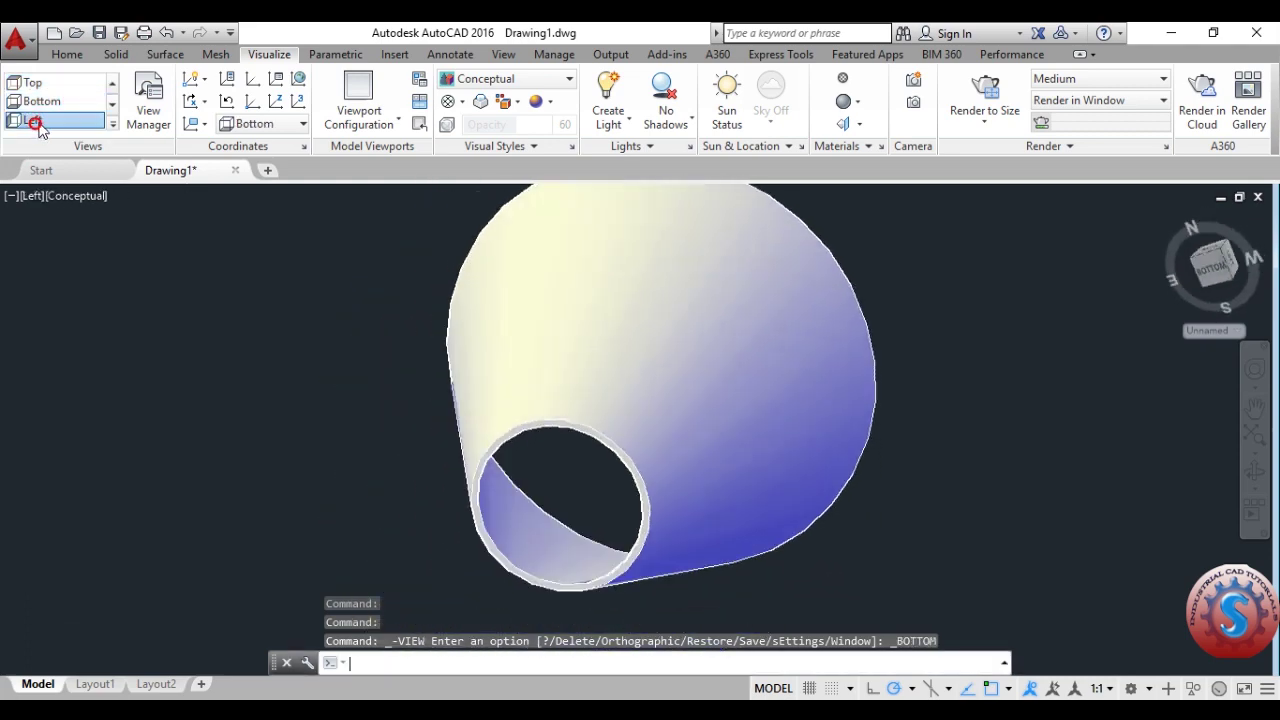
click(113, 123)
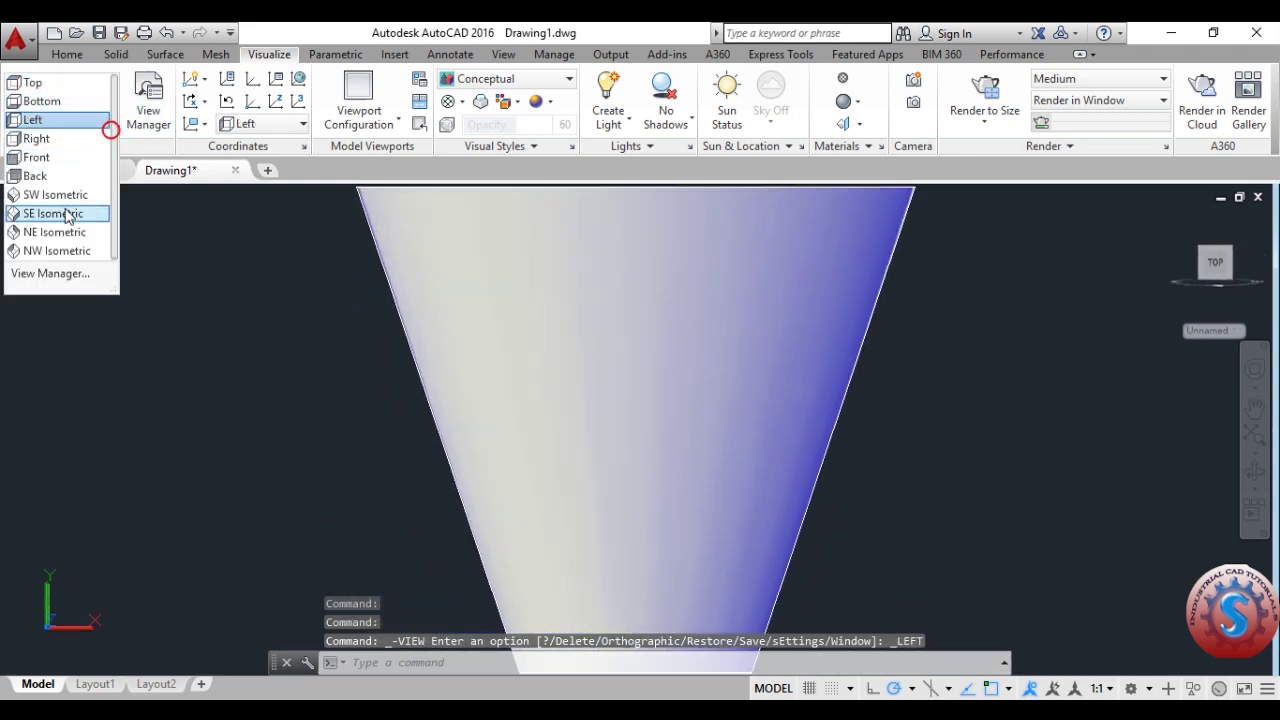
click(64, 202)
Zoom in and pan the cone lower-left so it fills the viewport, with the Home tab showing
scroll(737, 414, up, 1)
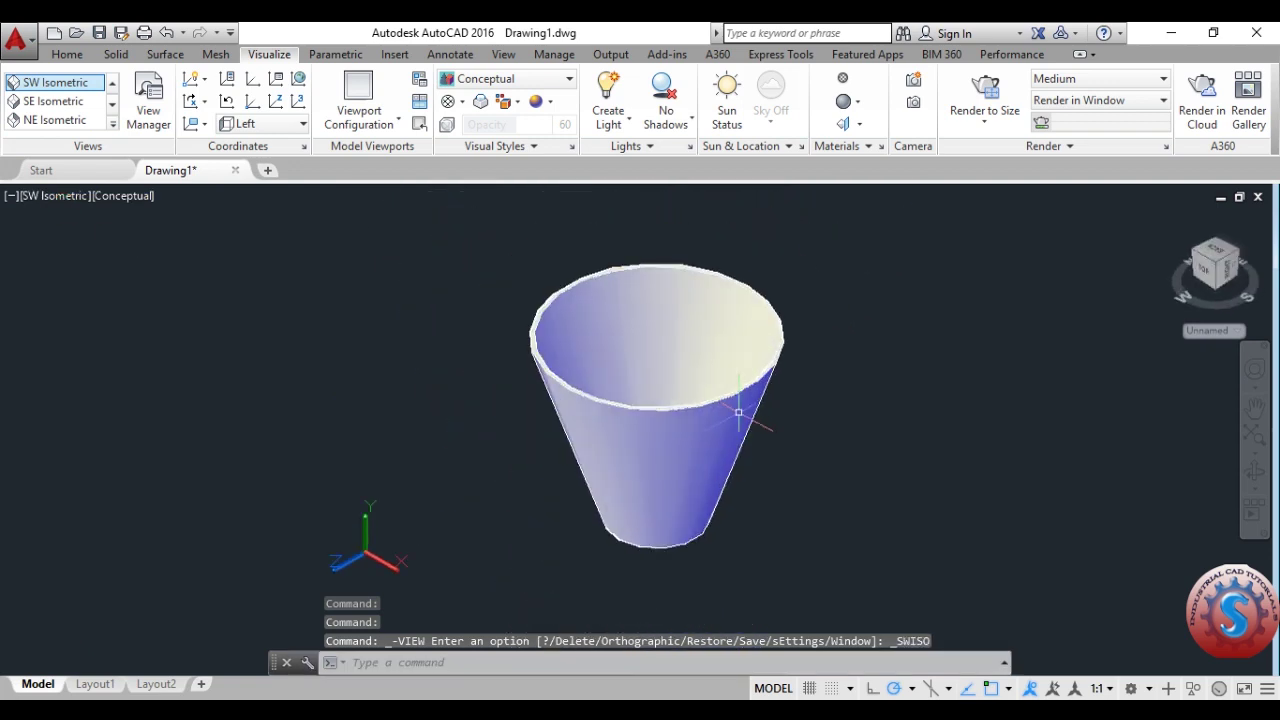
middle_drag(737, 414, 663, 423)
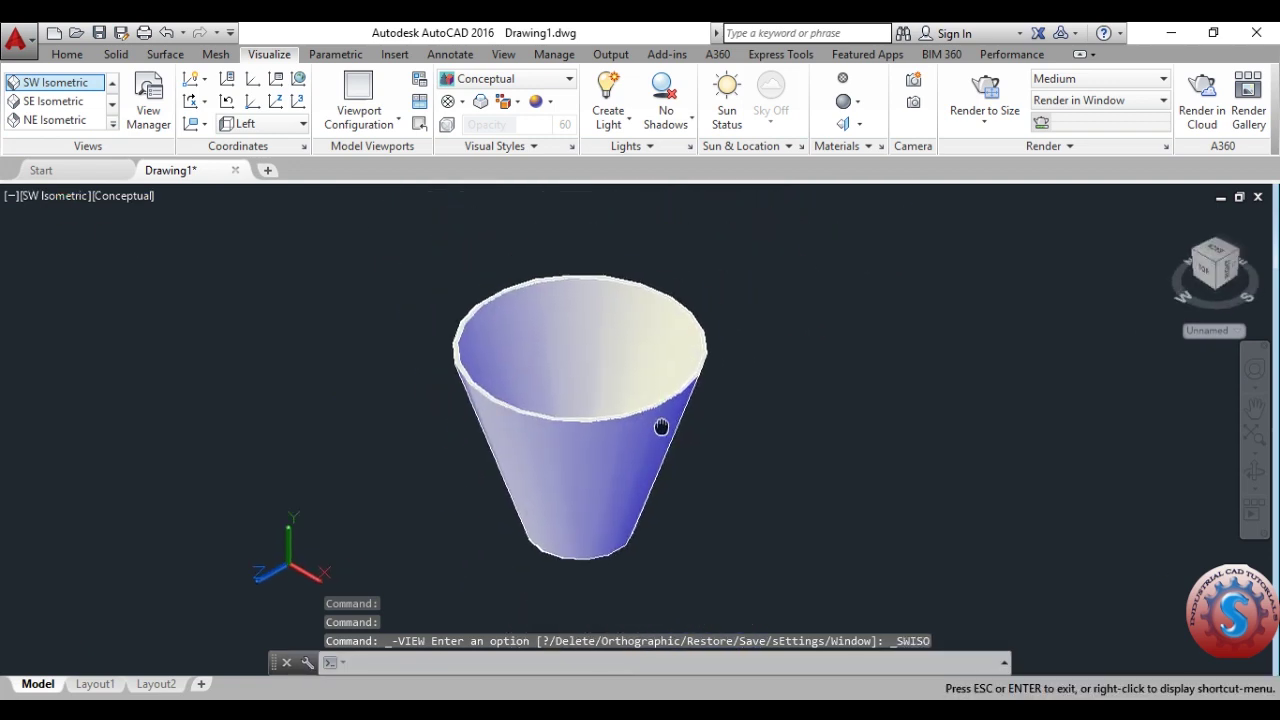
click(67, 55)
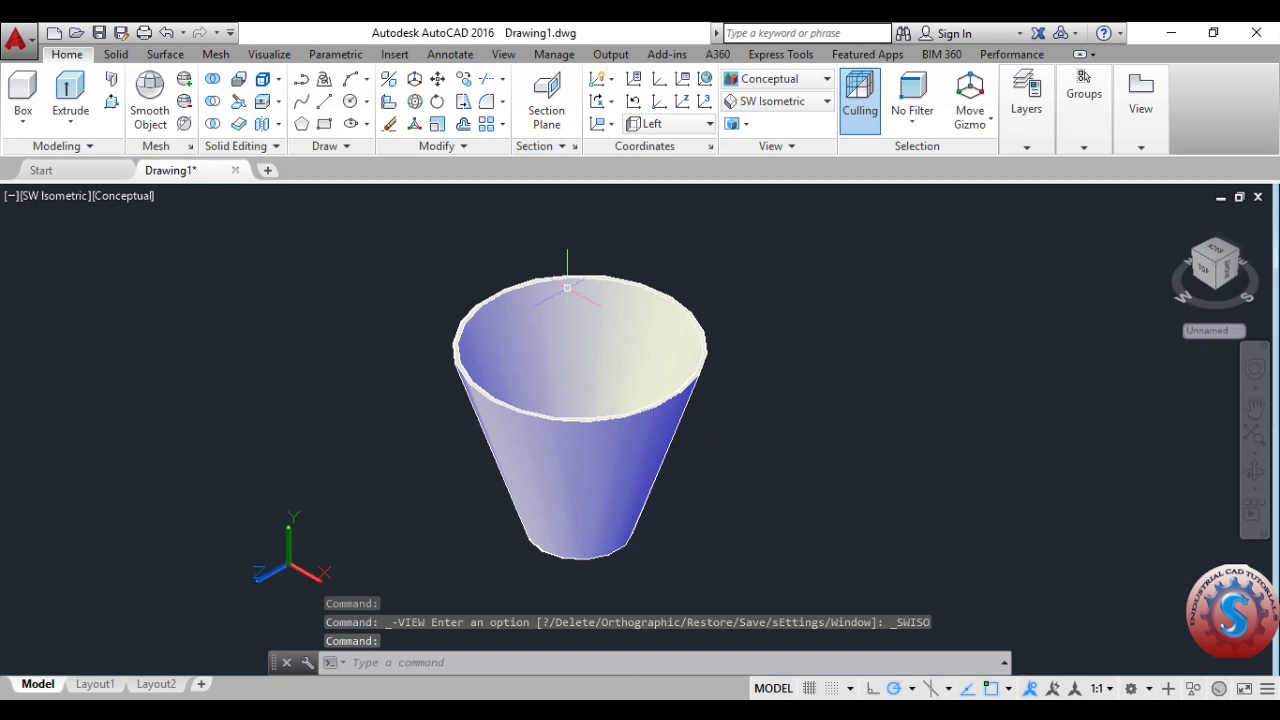
middle_drag(571, 443, 514, 457)
scroll(204, 607, up, 2)
middle_drag(204, 607, 54, 637)
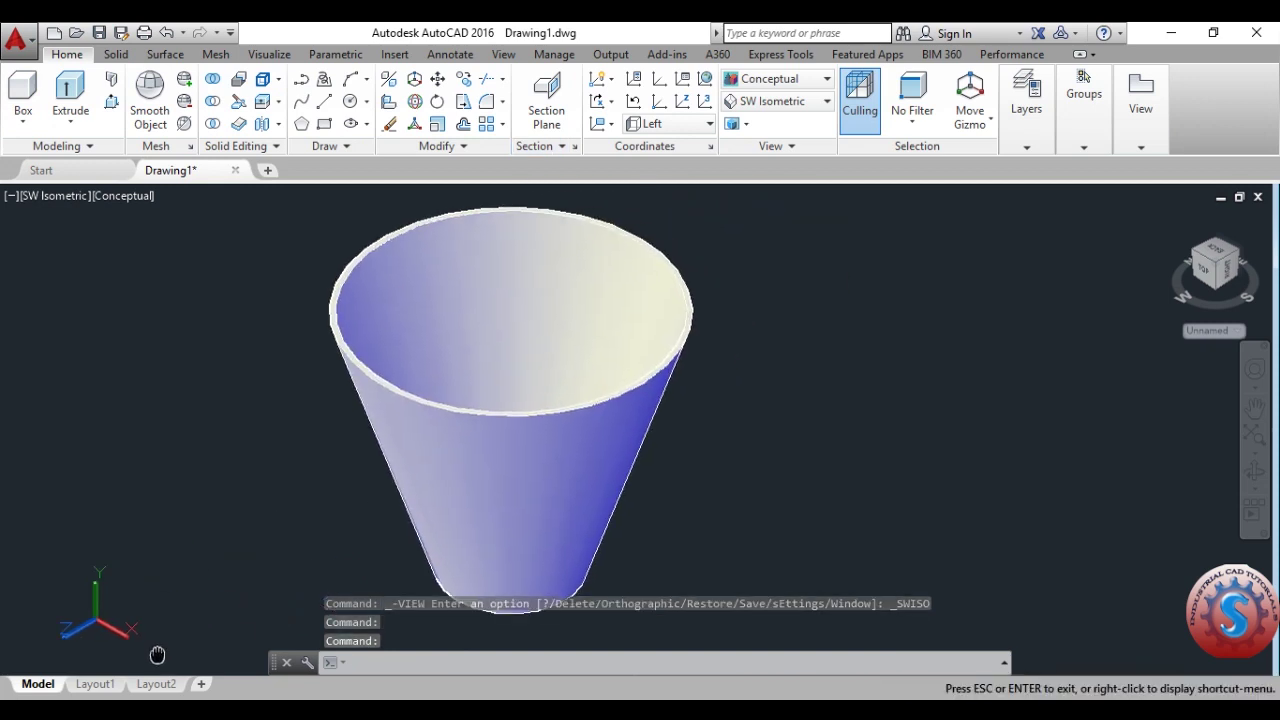
mouse_move(497, 500)
middle_down()
mouse_move(497, 528)
mouse_move(506, 516)
middle_up()
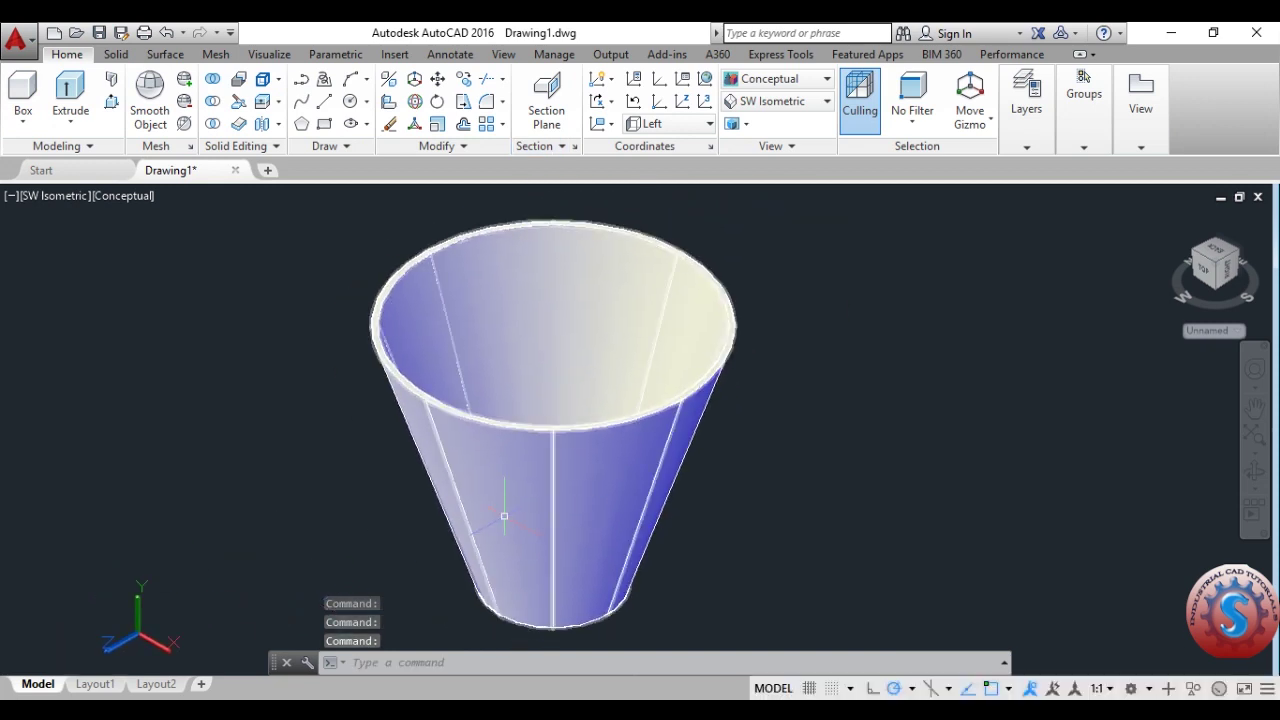